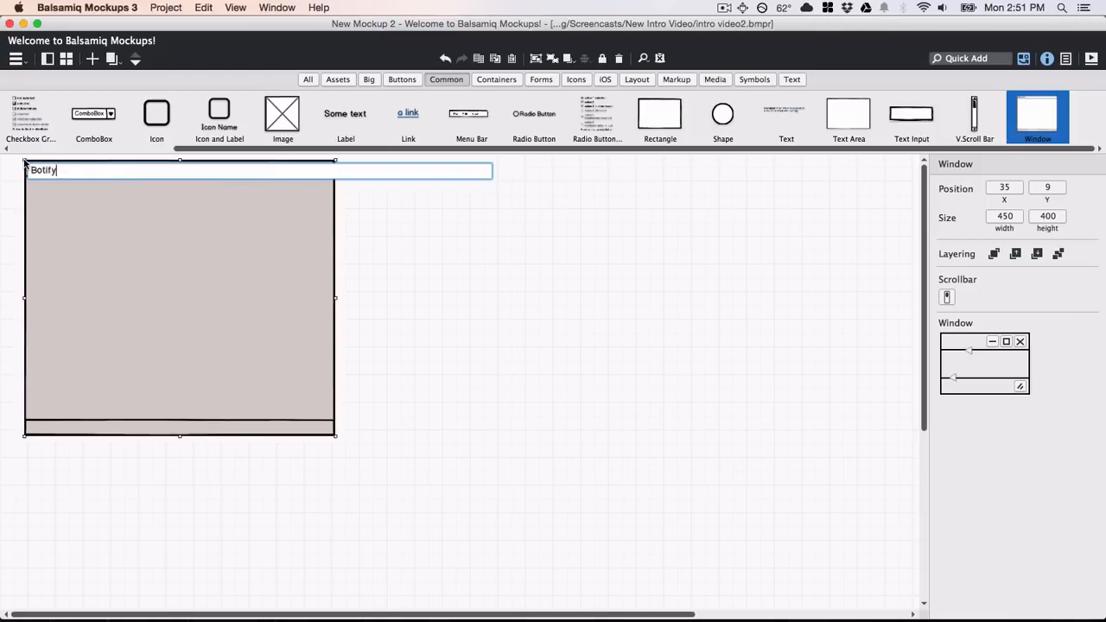
# Commit the Botify window title and resize the window to about 1031×642.
pyautogui.press('Return')
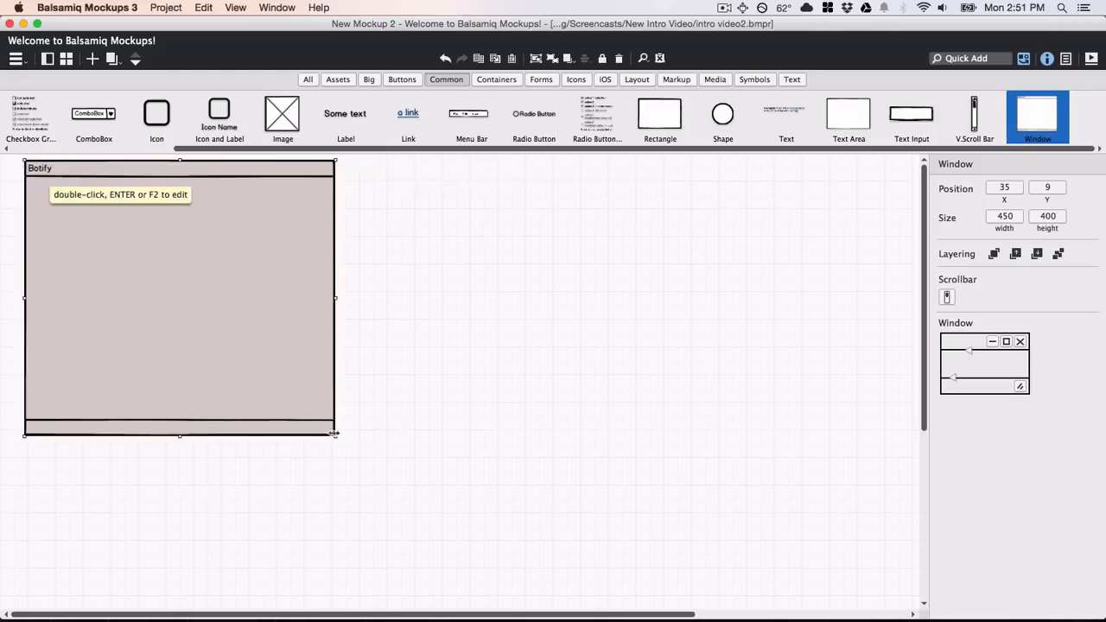
pyautogui.moveTo(335, 433); pyautogui.dragTo(737, 438)
pyautogui.moveTo(393, 437); pyautogui.dragTo(398, 610)
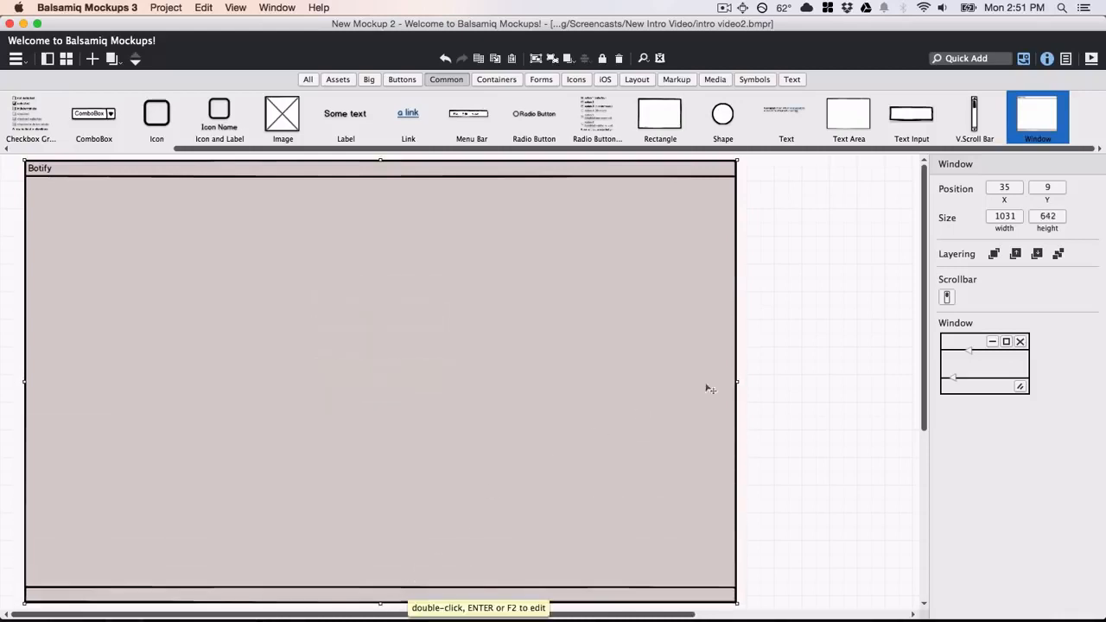
# Enable the window's close X, raise the header divider, and add a 140×144 image placeholder inside.
pyautogui.click(1019, 343)
pyautogui.moveTo(969, 354)
pyautogui.mouseDown()
pyautogui.moveTo(968, 369)
pyautogui.moveTo(955, 364)
pyautogui.mouseUp()
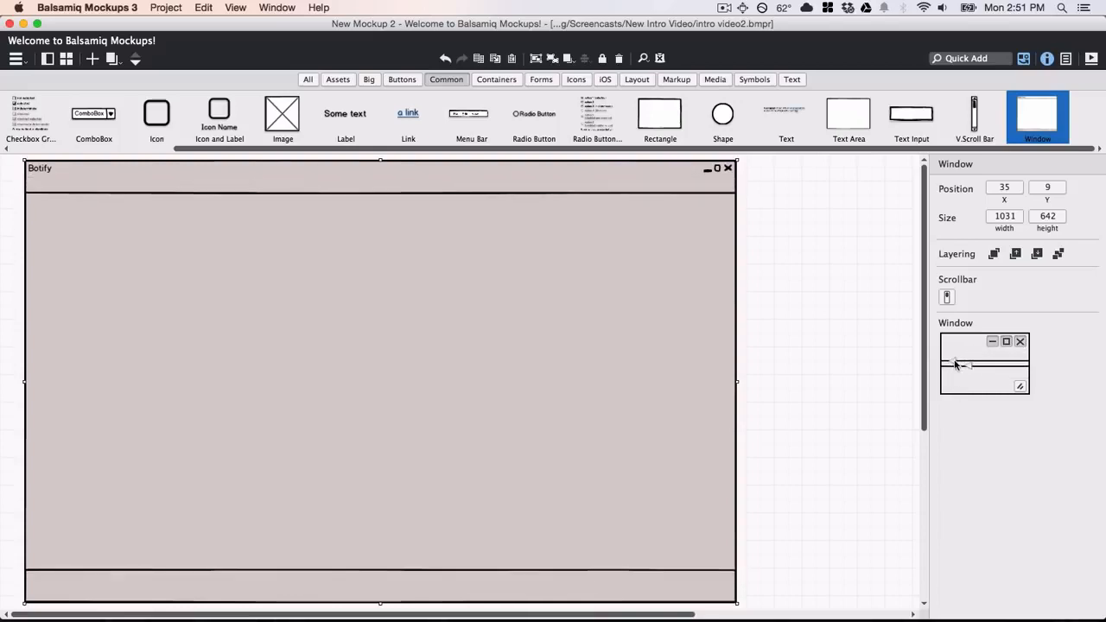
pyautogui.moveTo(282, 115); pyautogui.dragTo(256, 299)
# Enlarge the image placeholder and place an 'Album' label beside it.
pyautogui.click(184, 231)
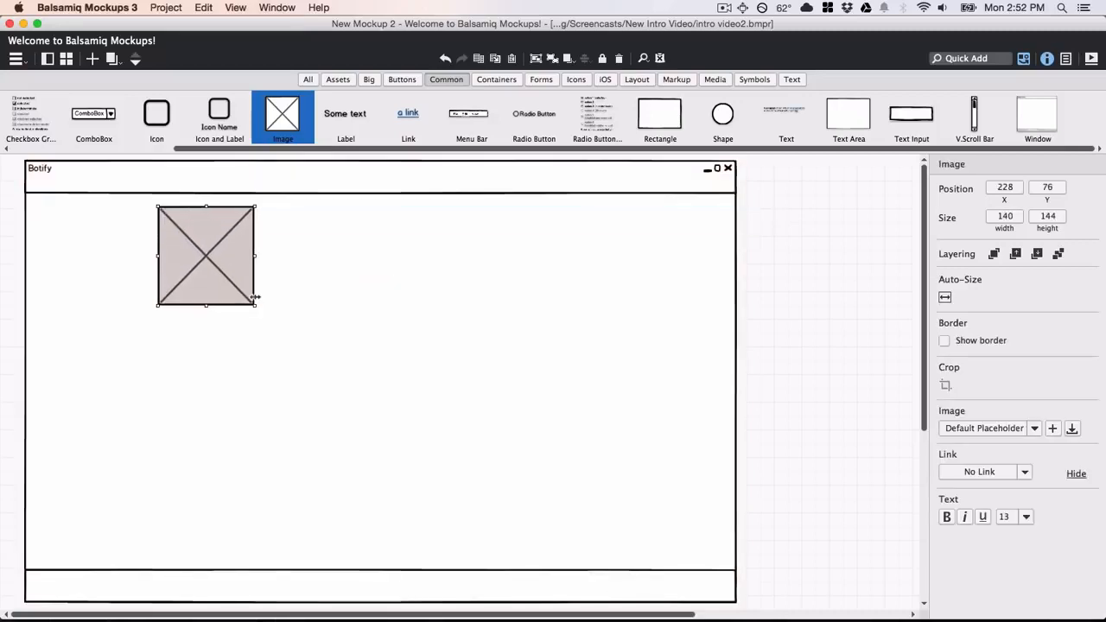
pyautogui.moveTo(338, 119); pyautogui.dragTo(312, 218)
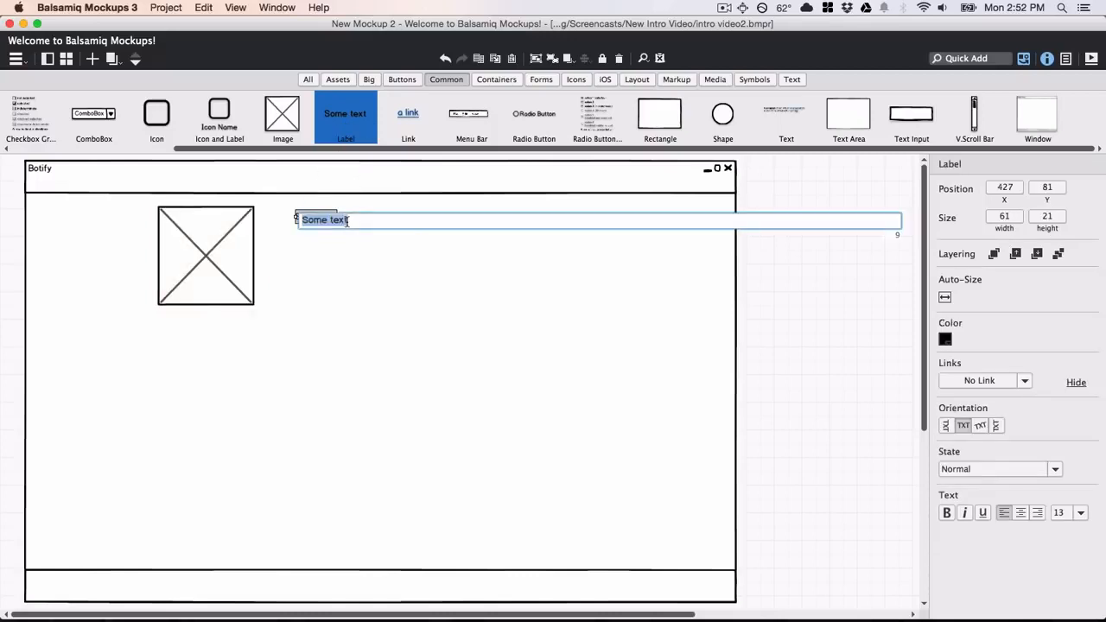
pyautogui.write('Album')
pyautogui.press('Return')
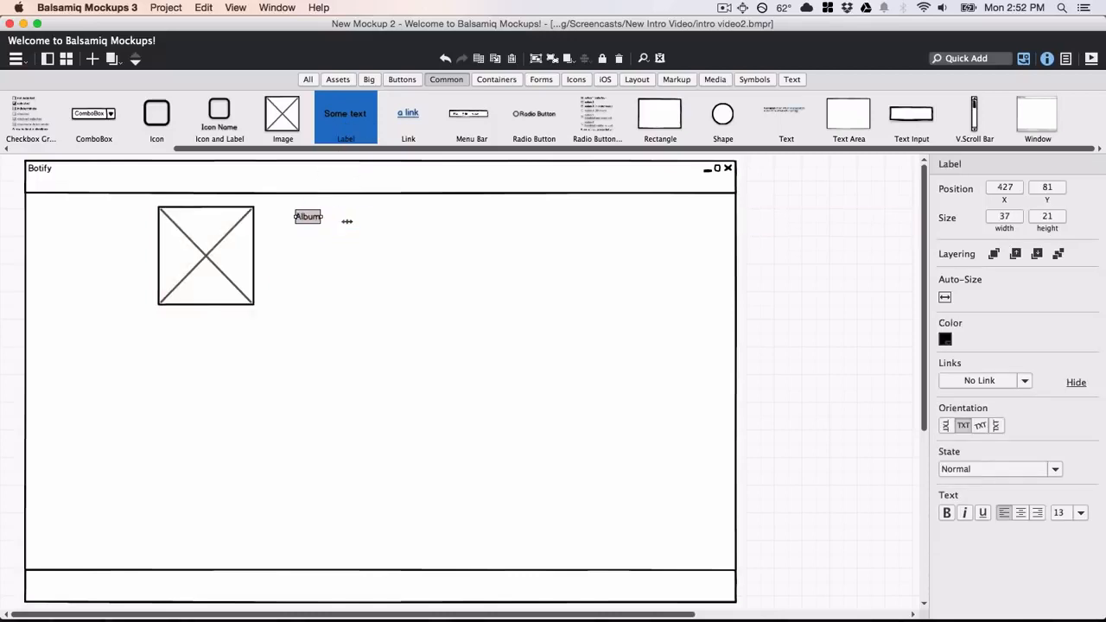
pyautogui.moveTo(314, 217); pyautogui.dragTo(285, 218)
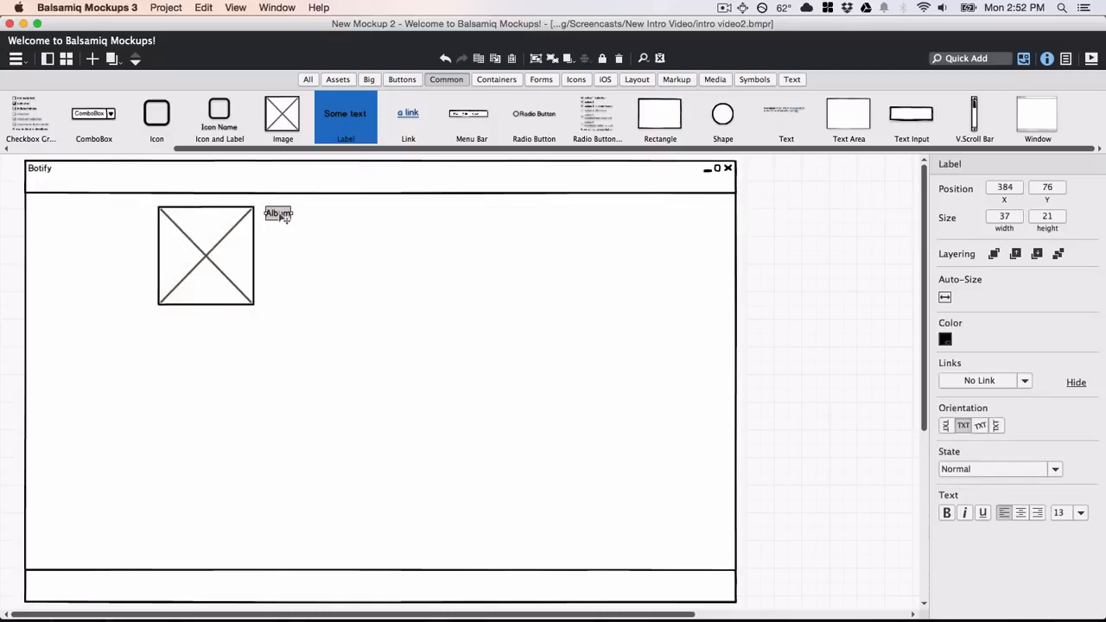
# Add a large 'Deep Cuts' title from the Text components under the Album label.
pyautogui.click(798, 80)
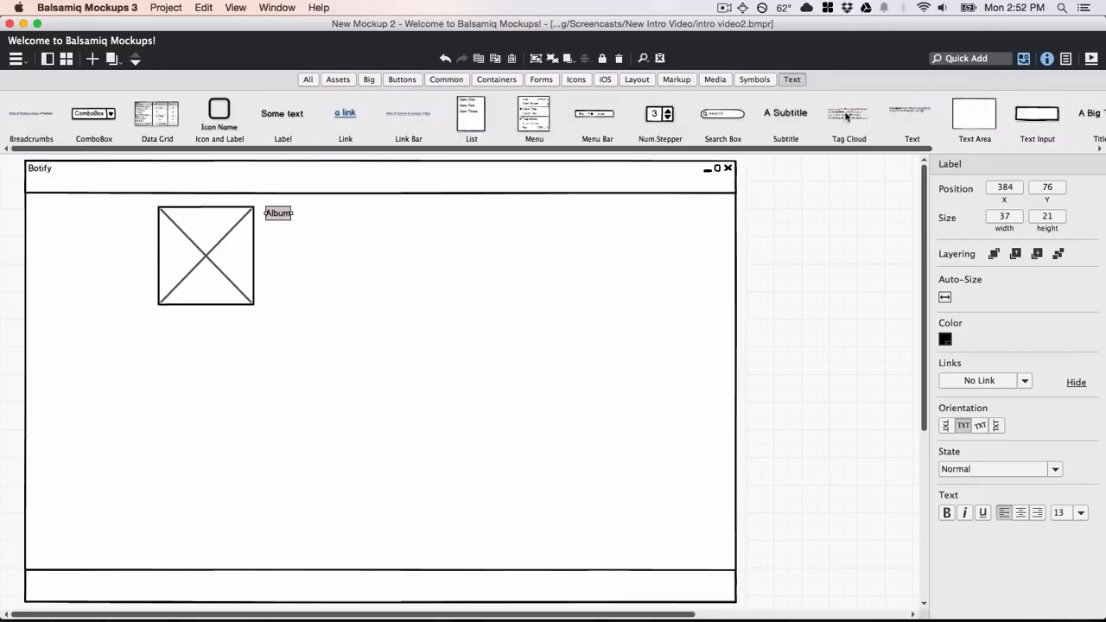
pyautogui.doubleClick(922, 118)
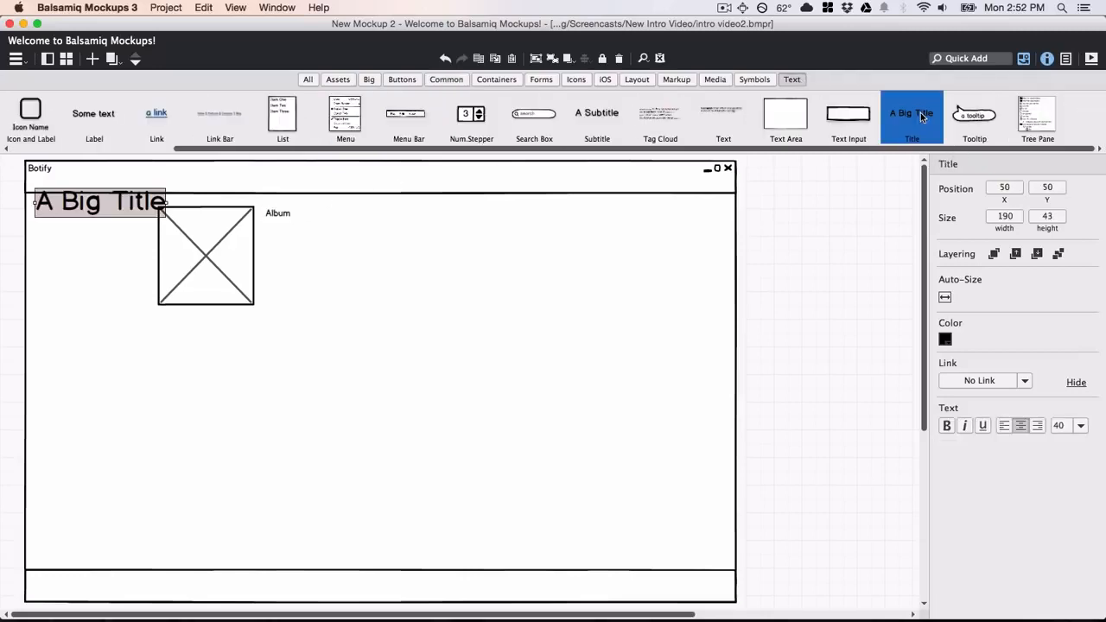
pyautogui.write('D')
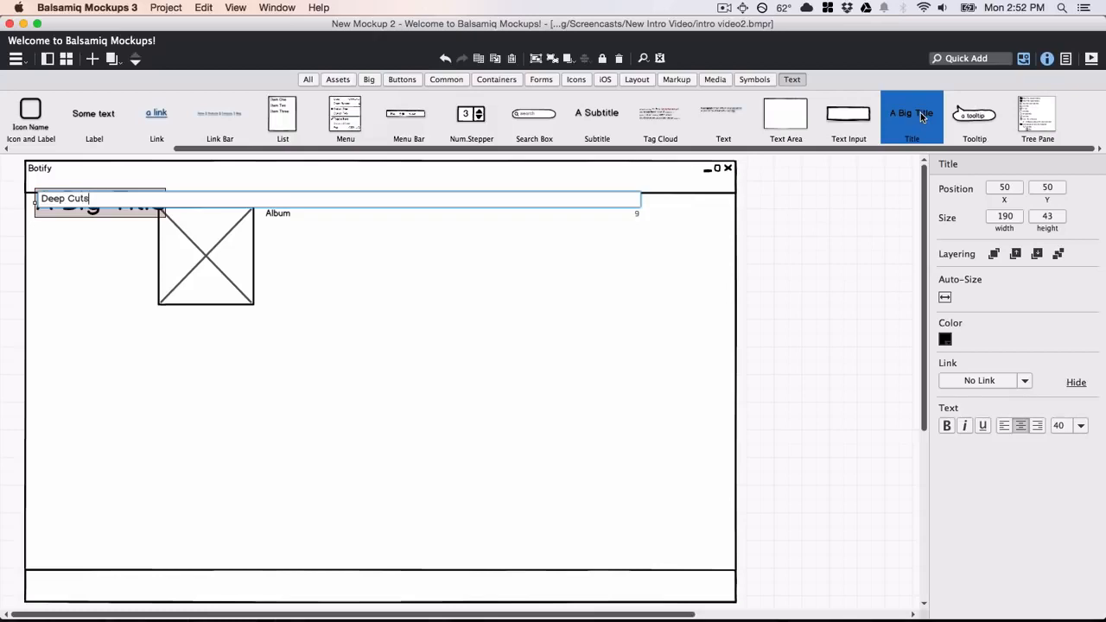
pyautogui.write('eep Cuts')
pyautogui.press('Return')
pyautogui.moveTo(121, 206); pyautogui.dragTo(352, 239)
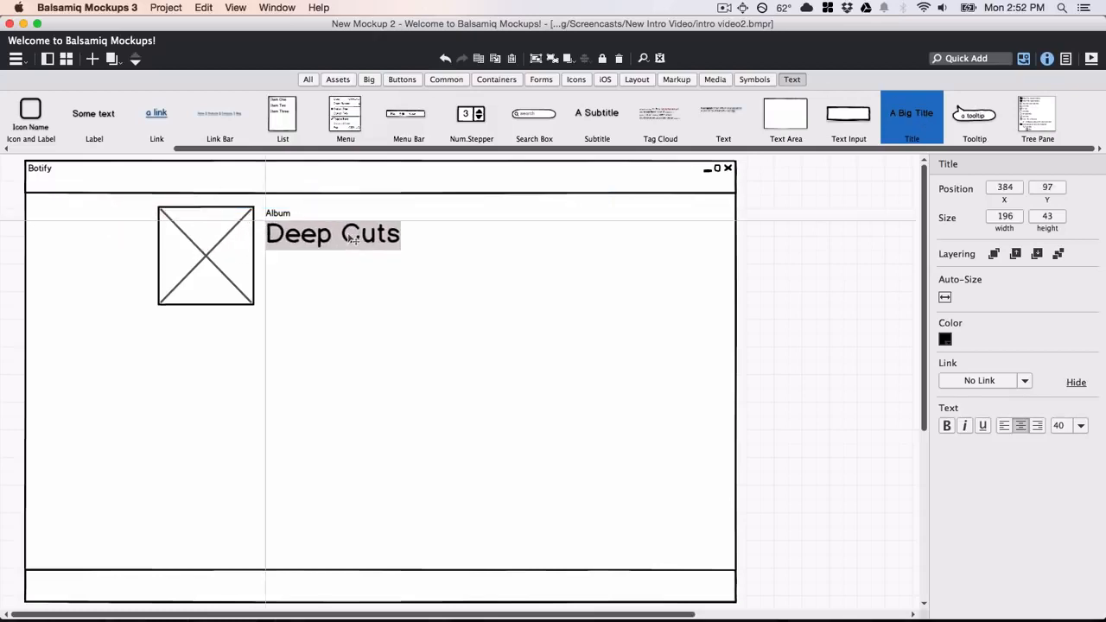
pyautogui.click(439, 80)
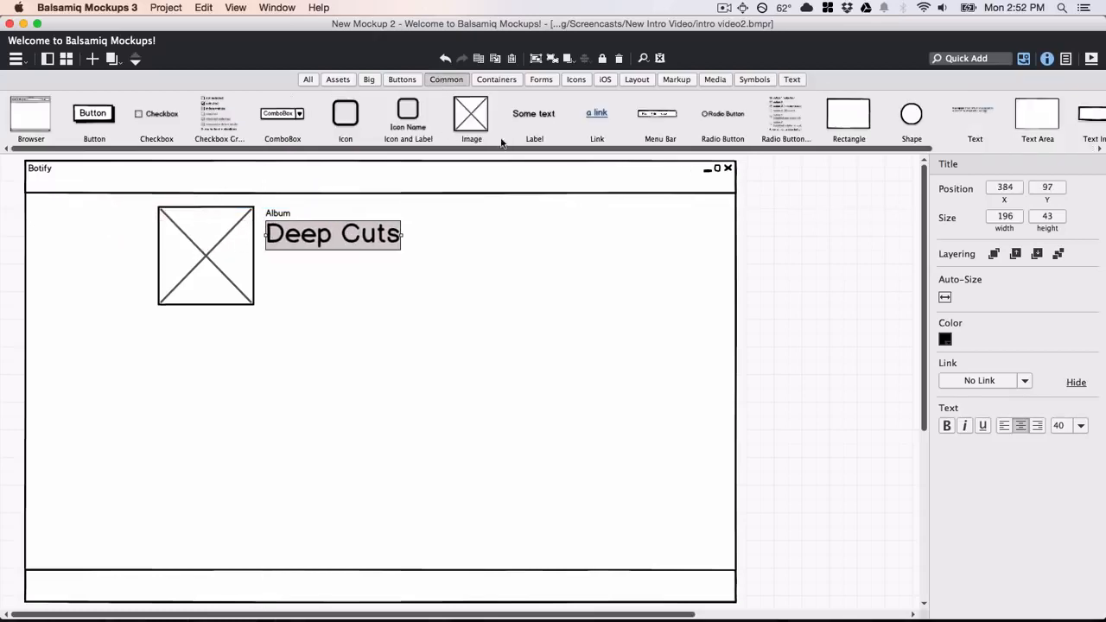
# Add a widened rounded-rectangle shape below the title, labelled 'Pause'.
pyautogui.doubleClick(912, 115)
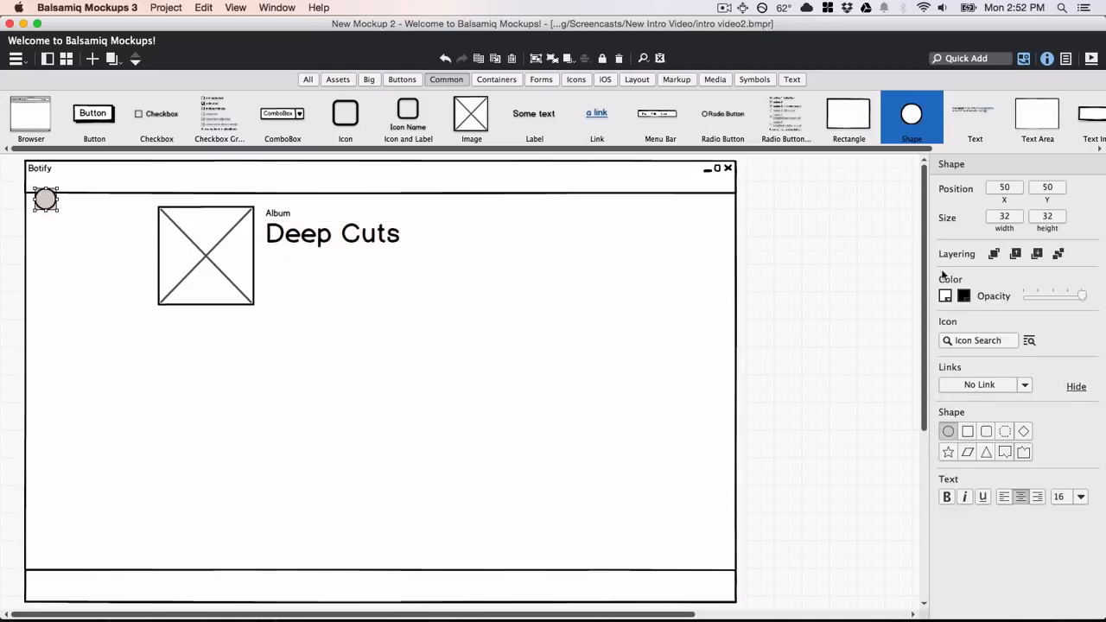
pyautogui.click(986, 432)
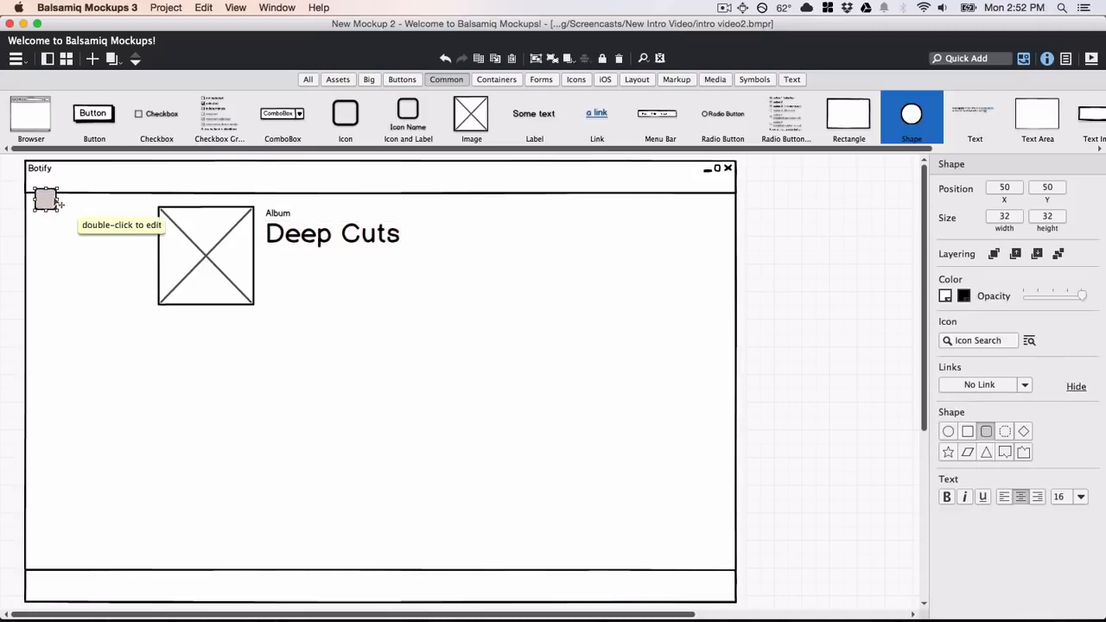
pyautogui.moveTo(59, 197); pyautogui.dragTo(302, 300)
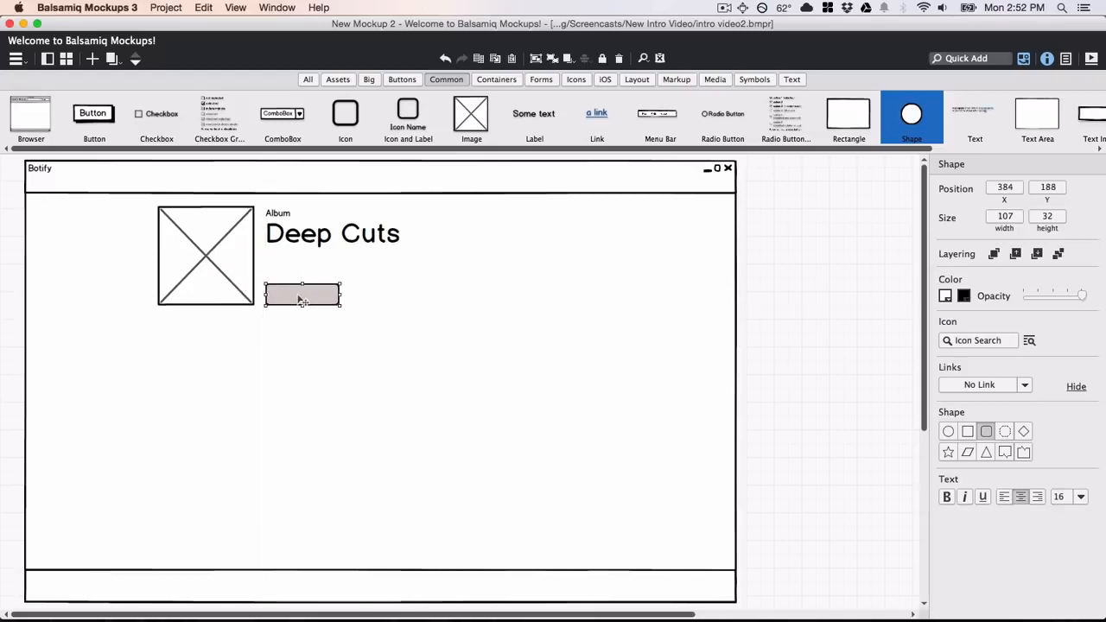
pyautogui.doubleClick(302, 300)
pyautogui.write('Pause')
pyautogui.press('Return')
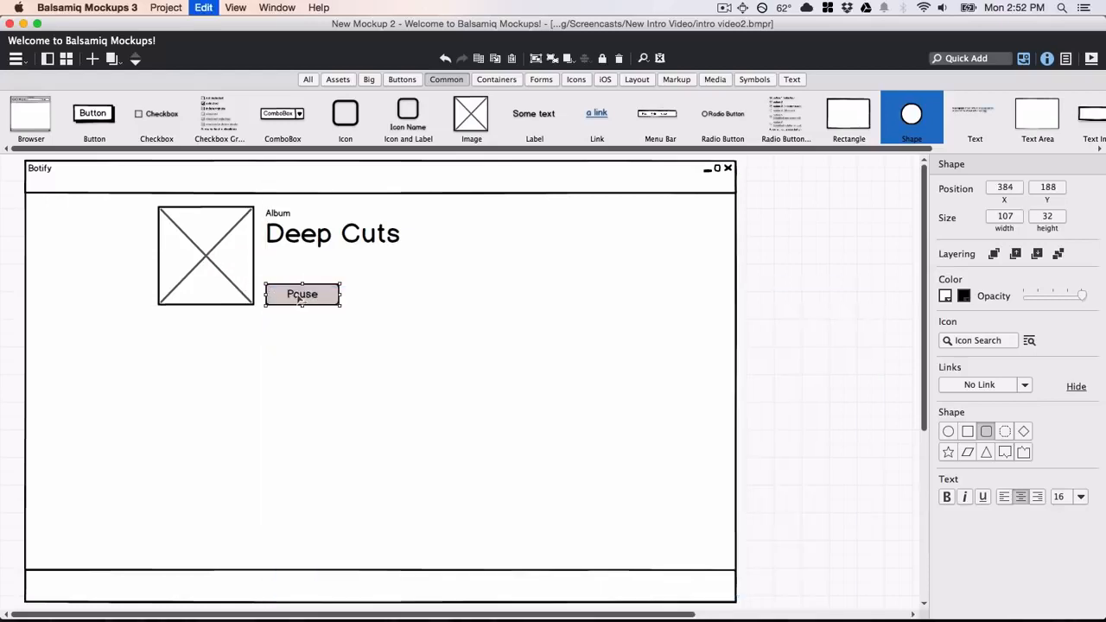
# Duplicate it as a 'Save' button to the right, then fill the Pause button green.
pyautogui.moveTo(299, 298); pyautogui.dragTo(378, 299)
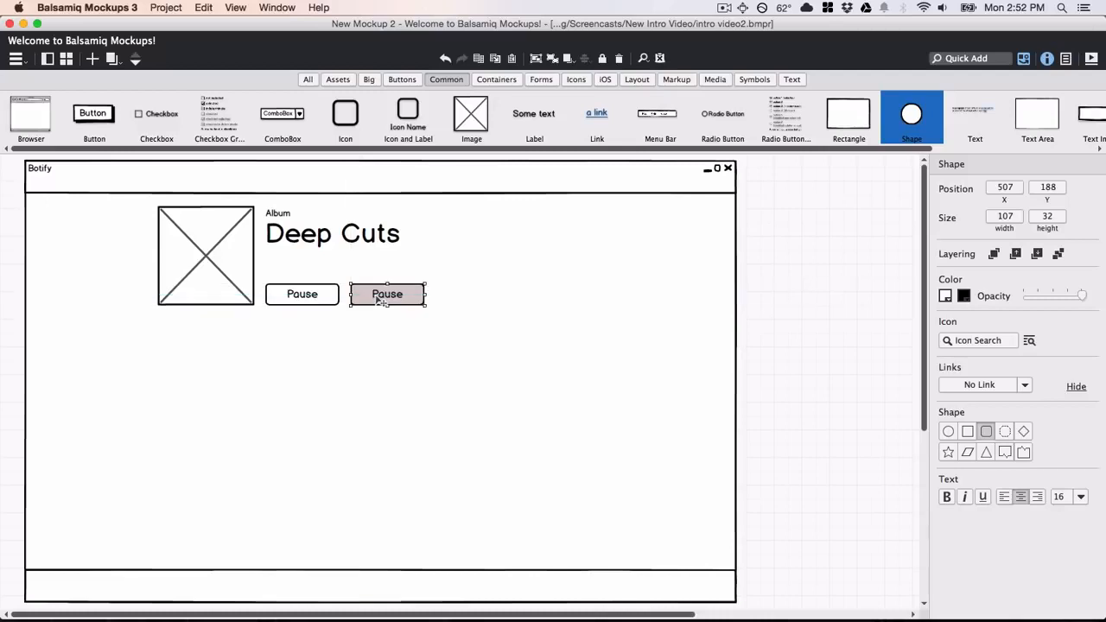
pyautogui.doubleClick(378, 300)
pyautogui.write('Save')
pyautogui.press('Return')
pyautogui.click(317, 297)
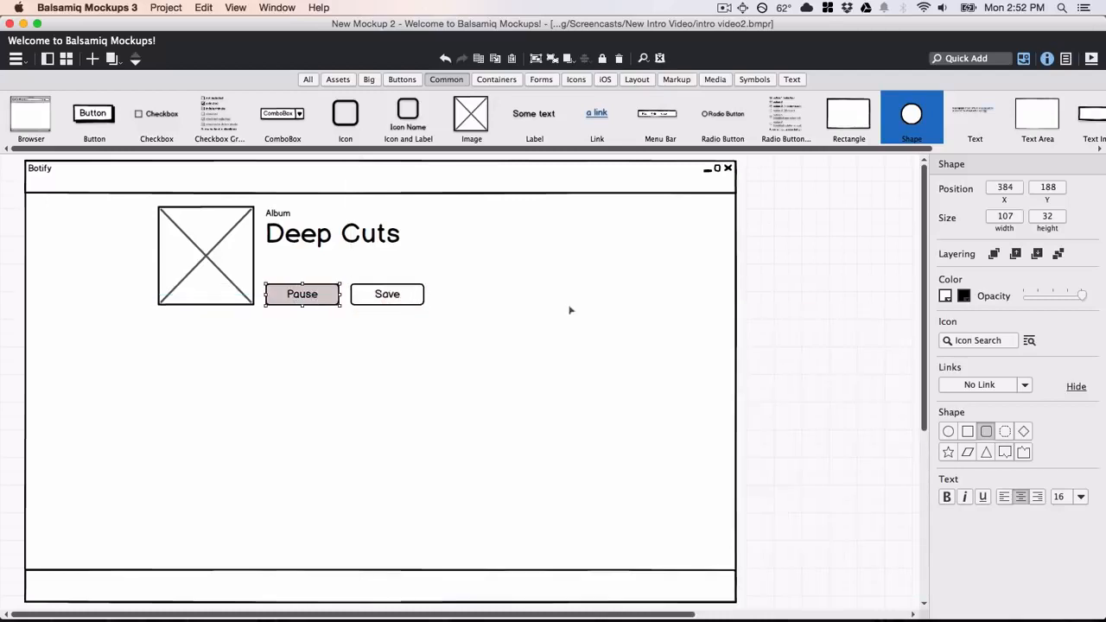
pyautogui.click(944, 297)
pyautogui.click(988, 341)
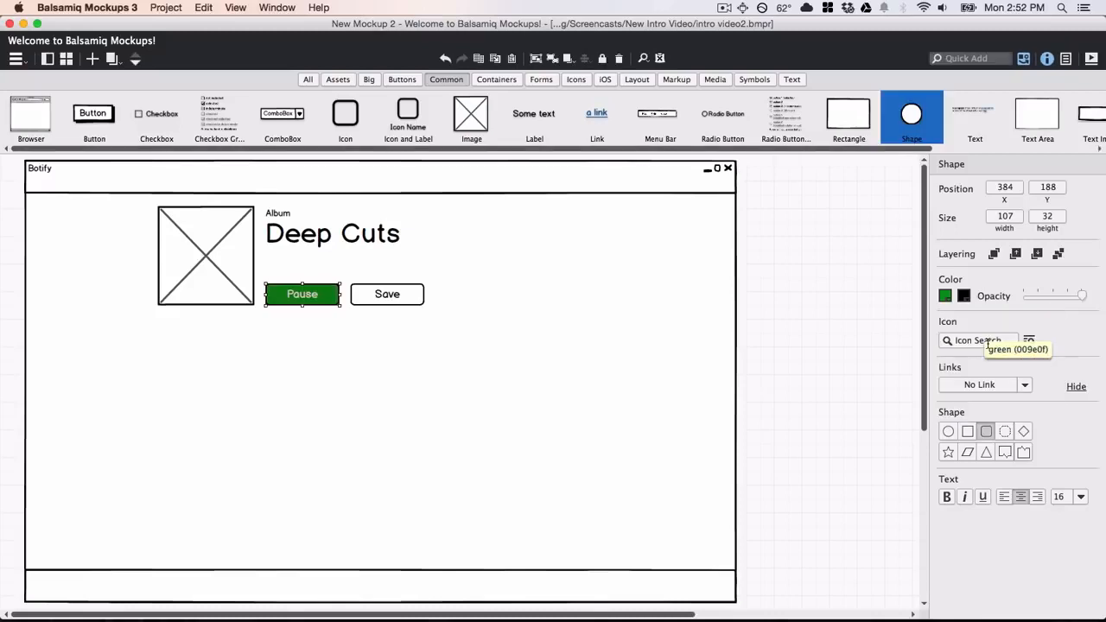
# Put an extra-small volume icon from the Web Application icons on the Pause button.
pyautogui.click(1029, 341)
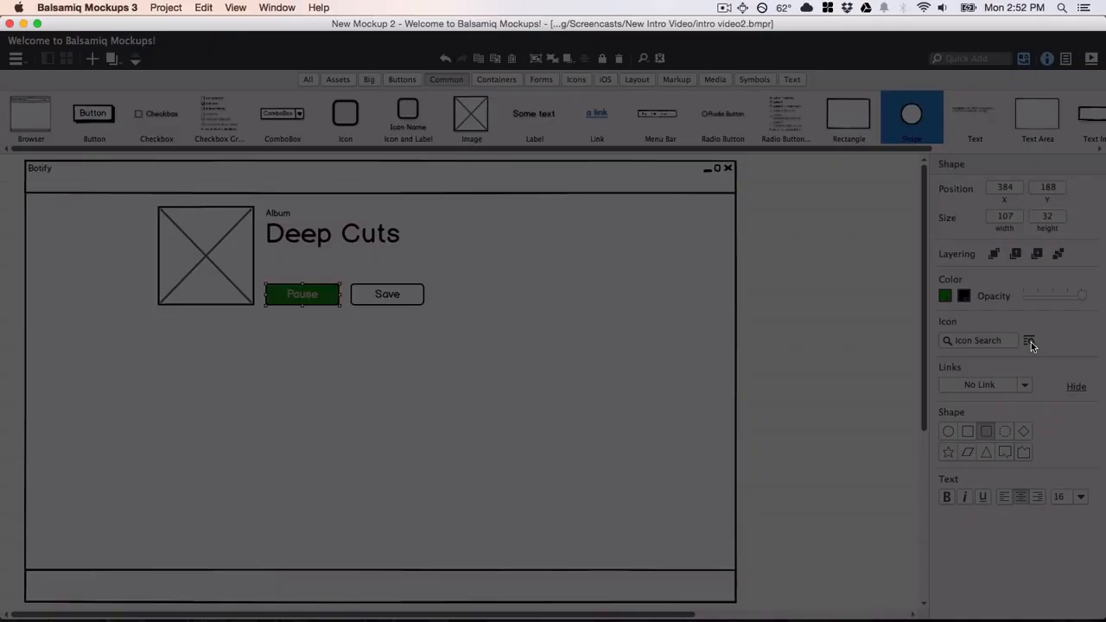
pyautogui.click(373, 412)
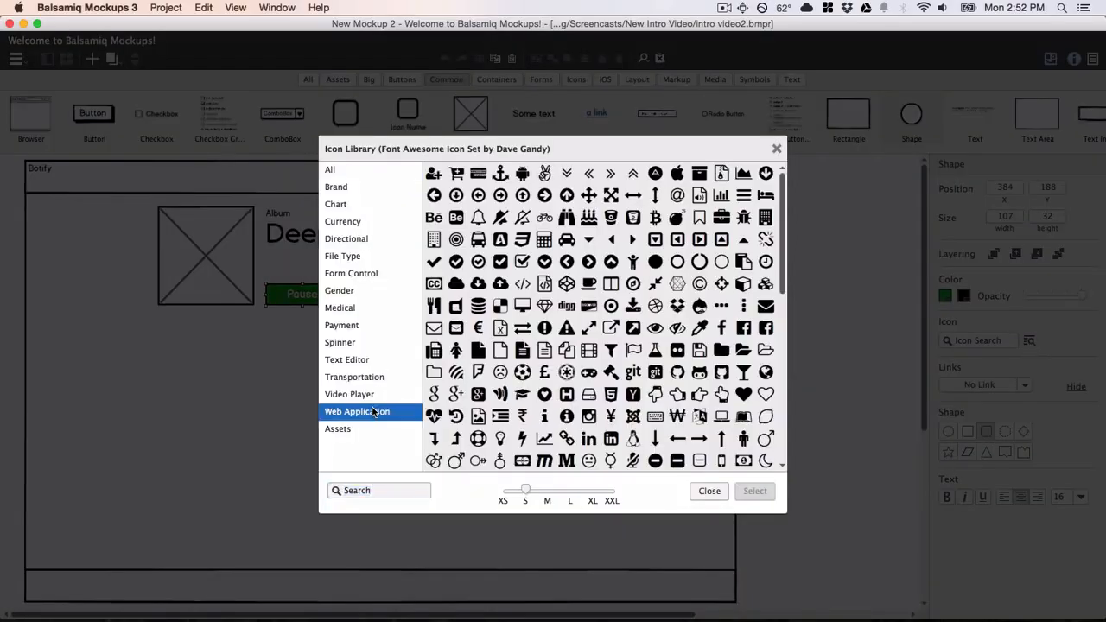
pyautogui.moveTo(786, 364); pyautogui.dragTo(780, 442)
pyautogui.click(746, 460)
pyautogui.click(753, 493)
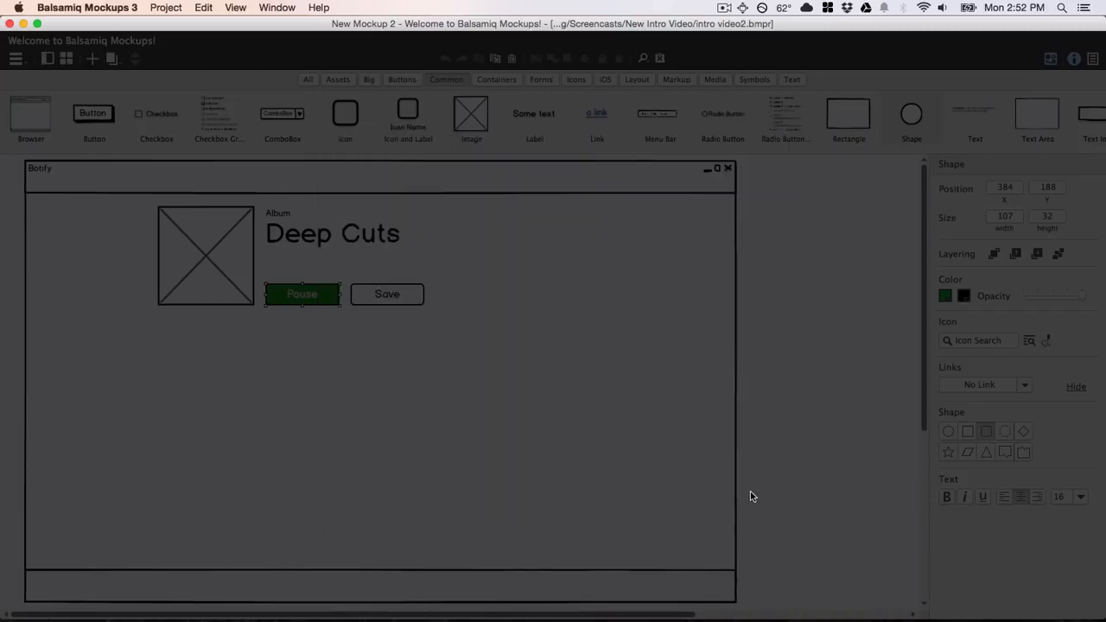
pyautogui.moveTo(965, 361); pyautogui.dragTo(899, 361)
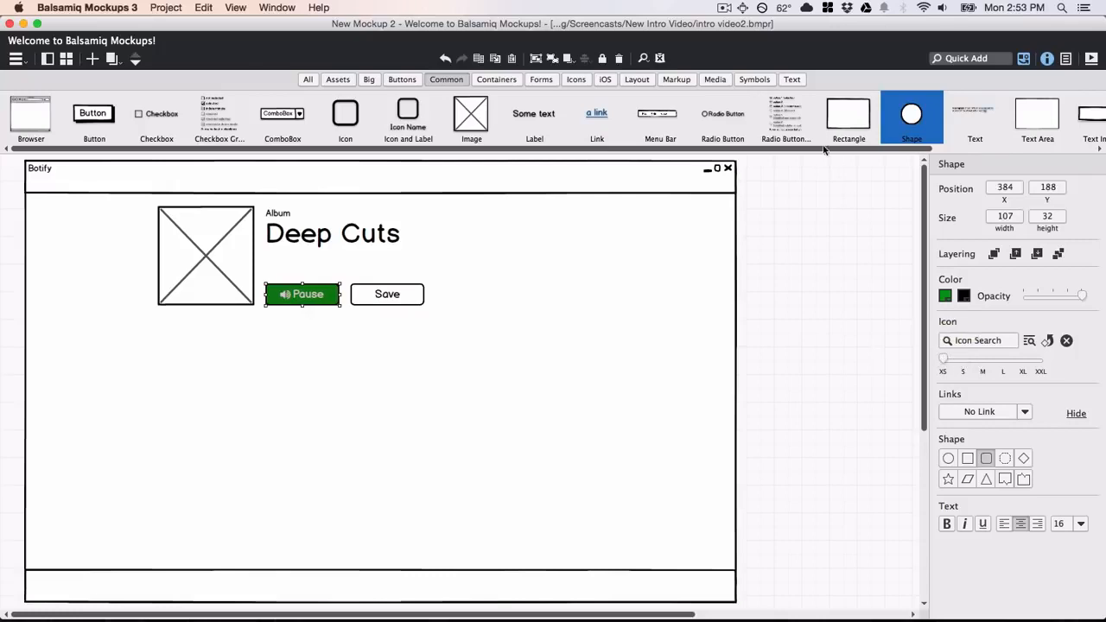
pyautogui.click(794, 80)
# Place an 869×368 data grid below the buttons and paste the song list from TextEdit into it.
pyautogui.moveTo(156, 119); pyautogui.dragTo(218, 378)
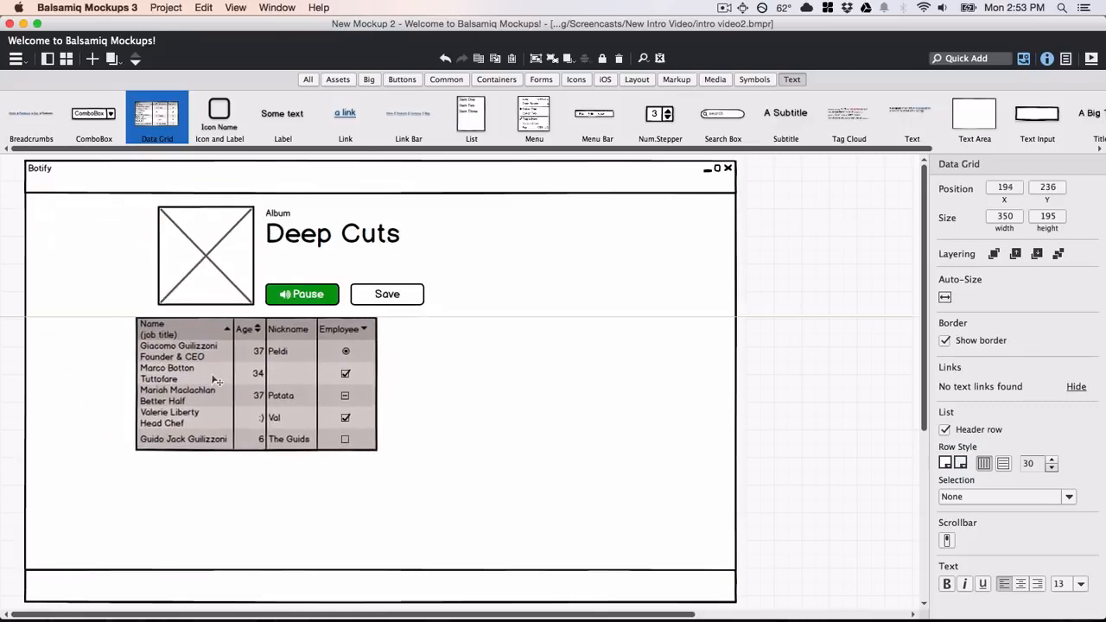
pyautogui.moveTo(380, 455); pyautogui.dragTo(734, 570)
pyautogui.press('super+Tab')
pyautogui.press('super+Tab')
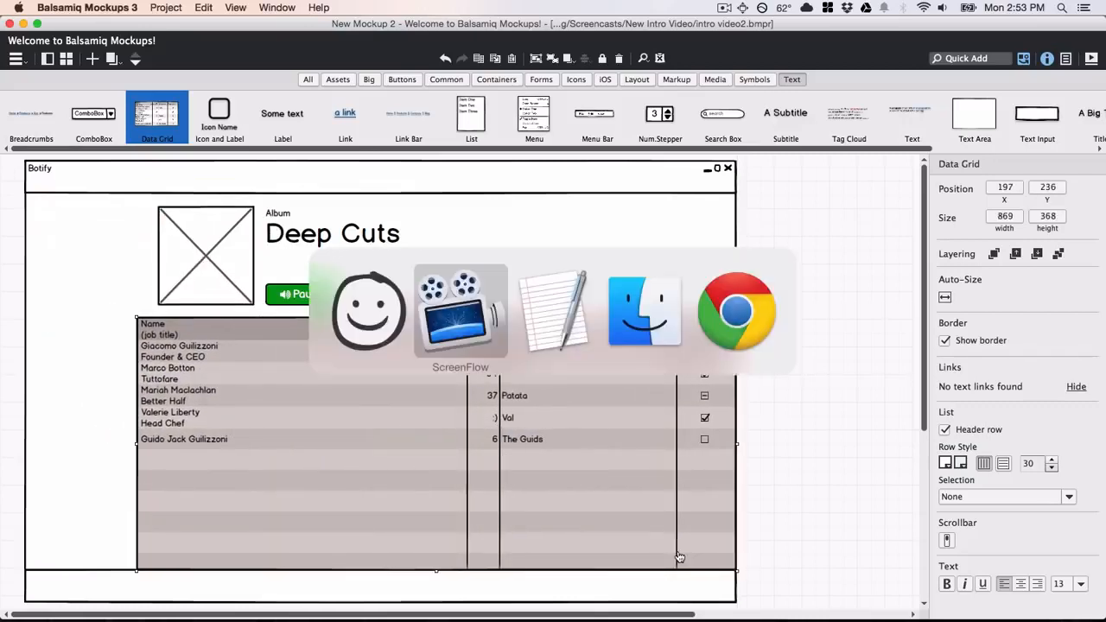
pyautogui.click(620, 531)
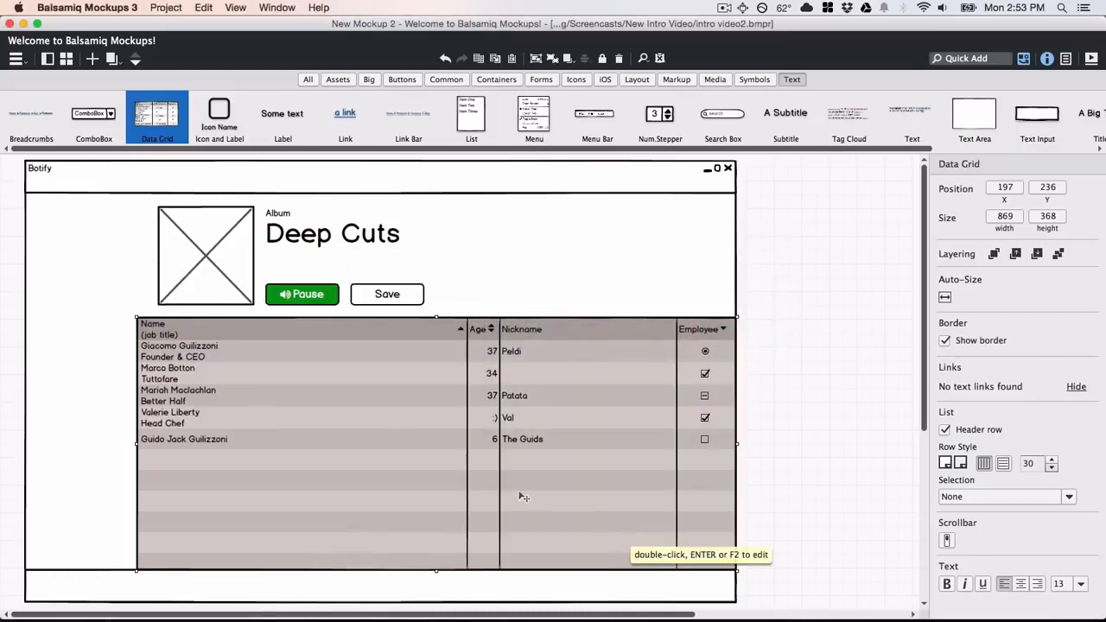
pyautogui.doubleClick(524, 497)
pyautogui.write("#, , Song, Time, Rating 1, + , Heartbeats, 3:52, 2, +, Girls' Night Out, 3:38, 3, +, Pass This On, 3:48, 4, +, One For You, 3:48, 5, +, The Cop, 0:44, 6, +, Listen Now, 2:50, 7, +, She's Having A Baby, 2:10, 8, +, You Take My Breath Away, 4:27, {1,1,16,2,2}")
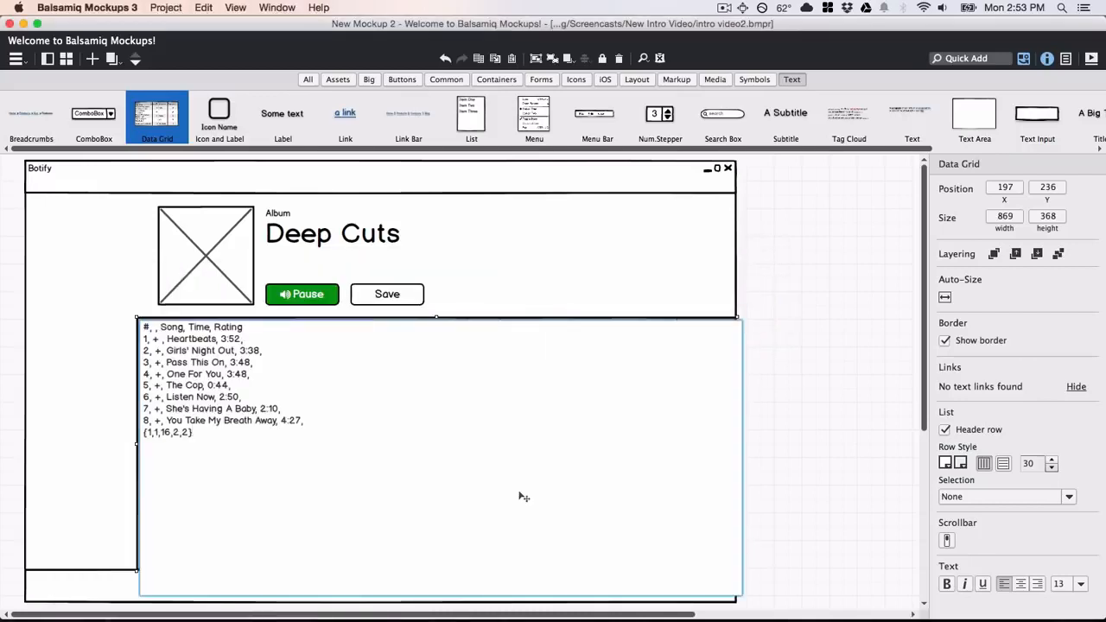
pyautogui.press('super+Return')
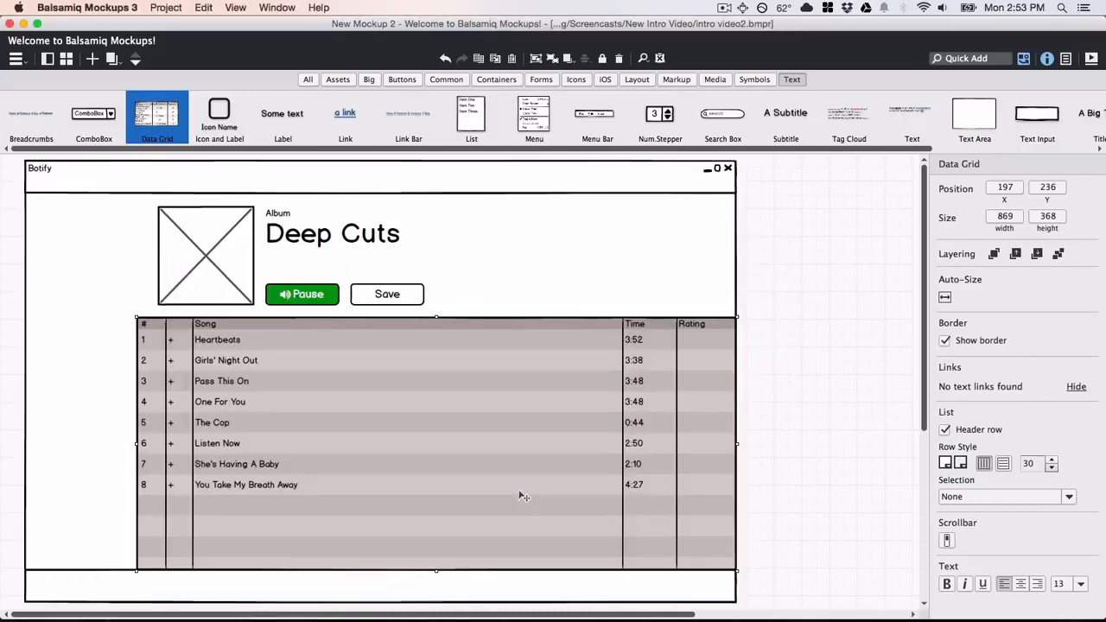
# Remove the grid's column lines, raise row height to 43, highlight Heartbeats, and add a scrollbar.
pyautogui.click(1002, 465)
pyautogui.click(986, 465)
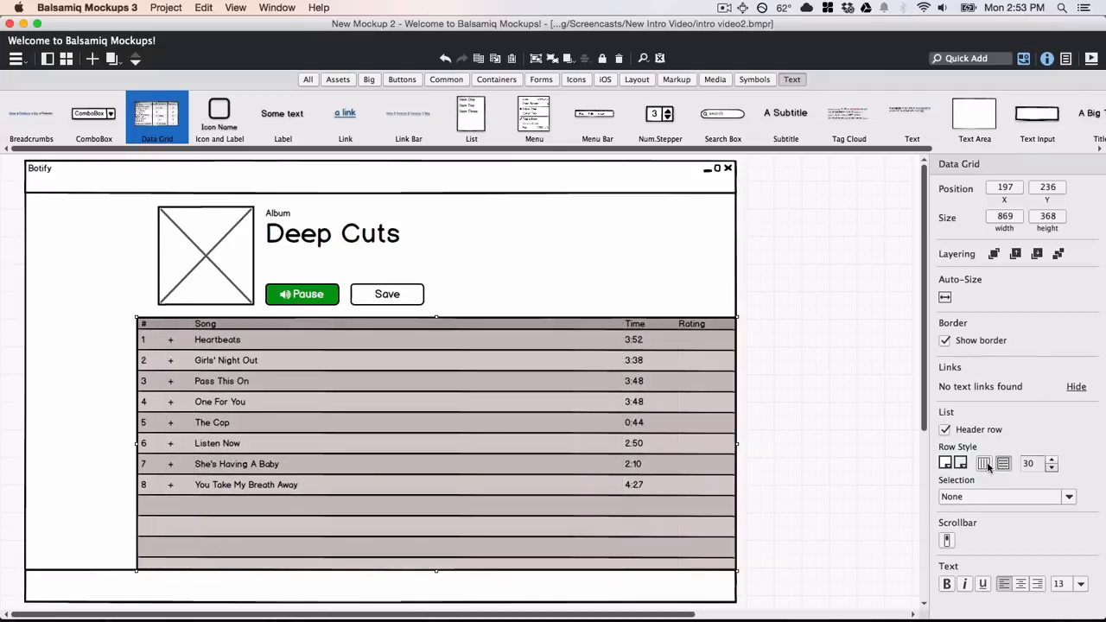
pyautogui.click(1052, 460)
pyautogui.click(1053, 461)
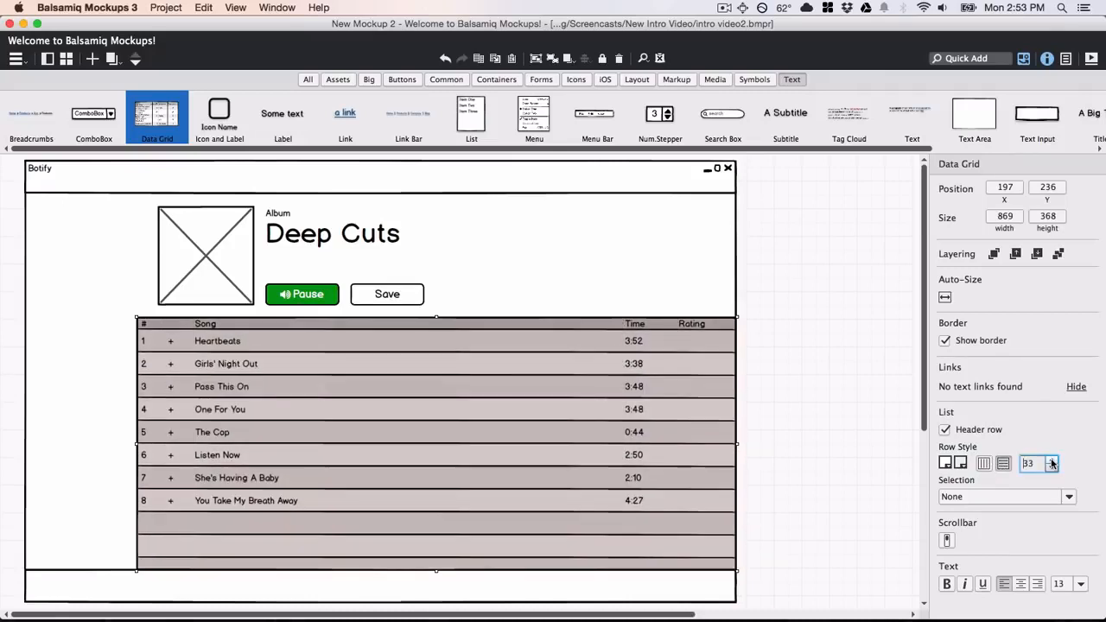
pyautogui.click(1053, 461)
pyautogui.click(1053, 460)
pyautogui.click(1052, 461)
pyautogui.click(1052, 461)
pyautogui.click(1052, 460)
pyautogui.click(1053, 461)
pyautogui.click(1052, 460)
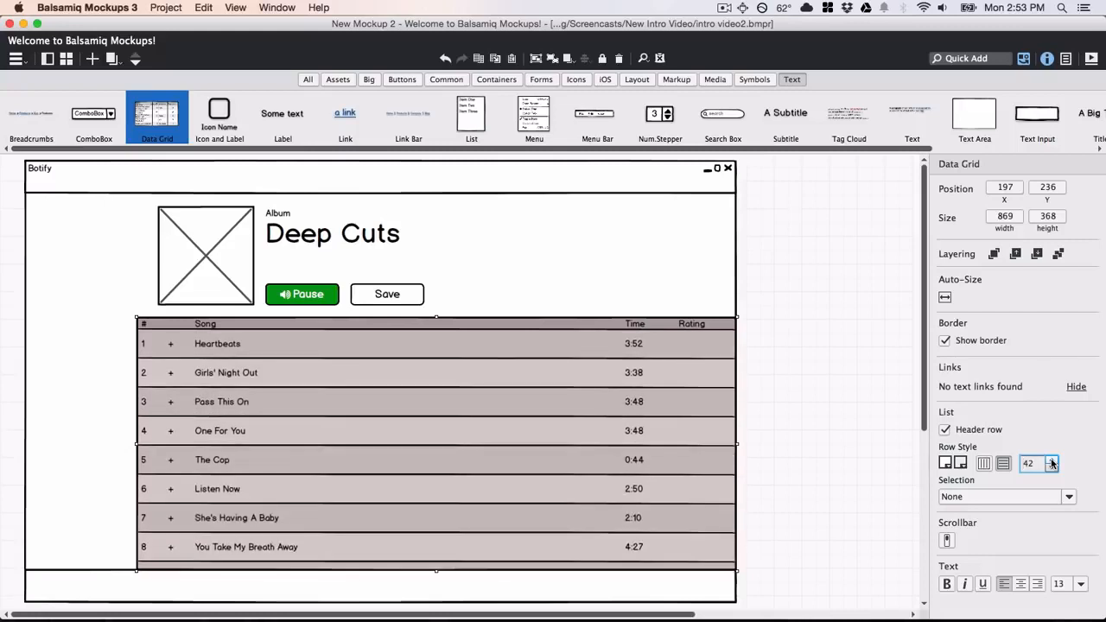
pyautogui.click(1052, 460)
pyautogui.click(1070, 498)
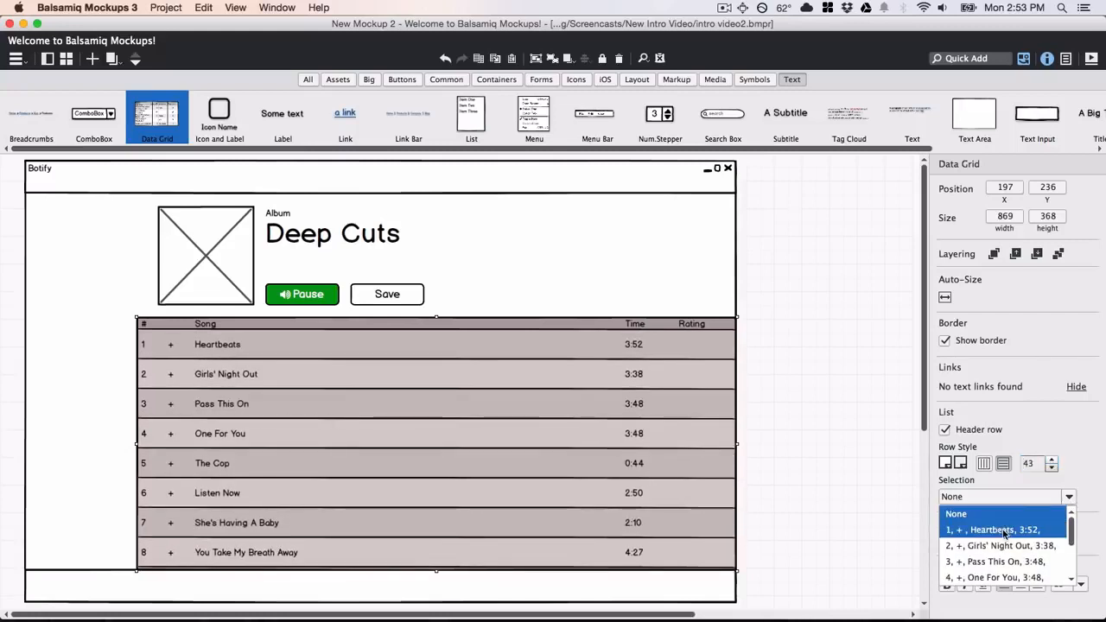
pyautogui.click(999, 529)
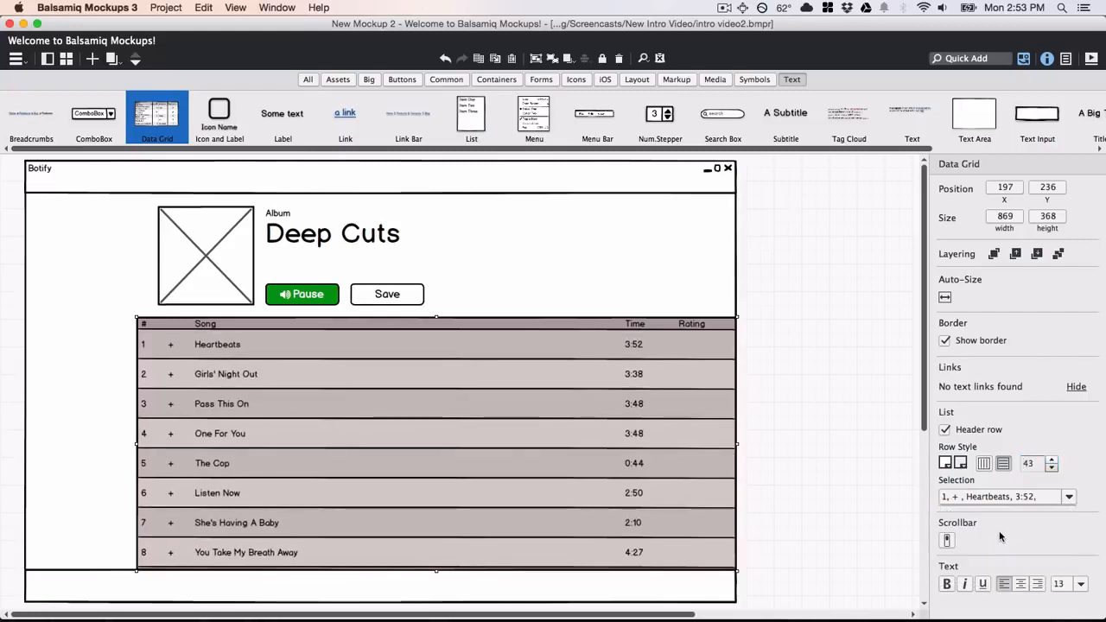
pyautogui.click(947, 542)
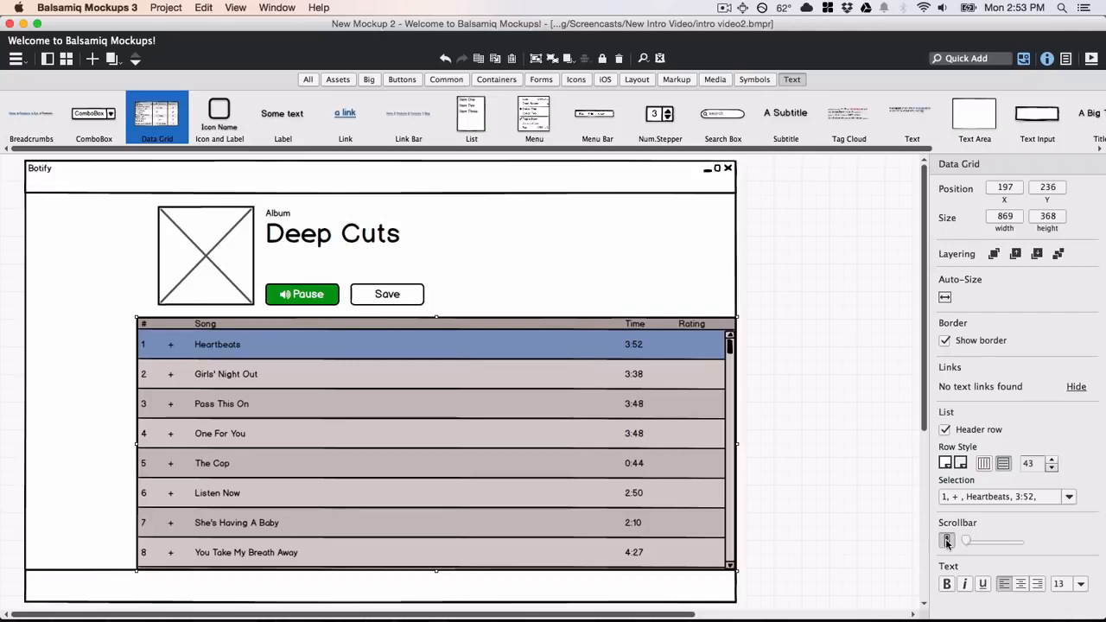
# Swap the album cover placeholder for the album-art image.
pyautogui.click(201, 272)
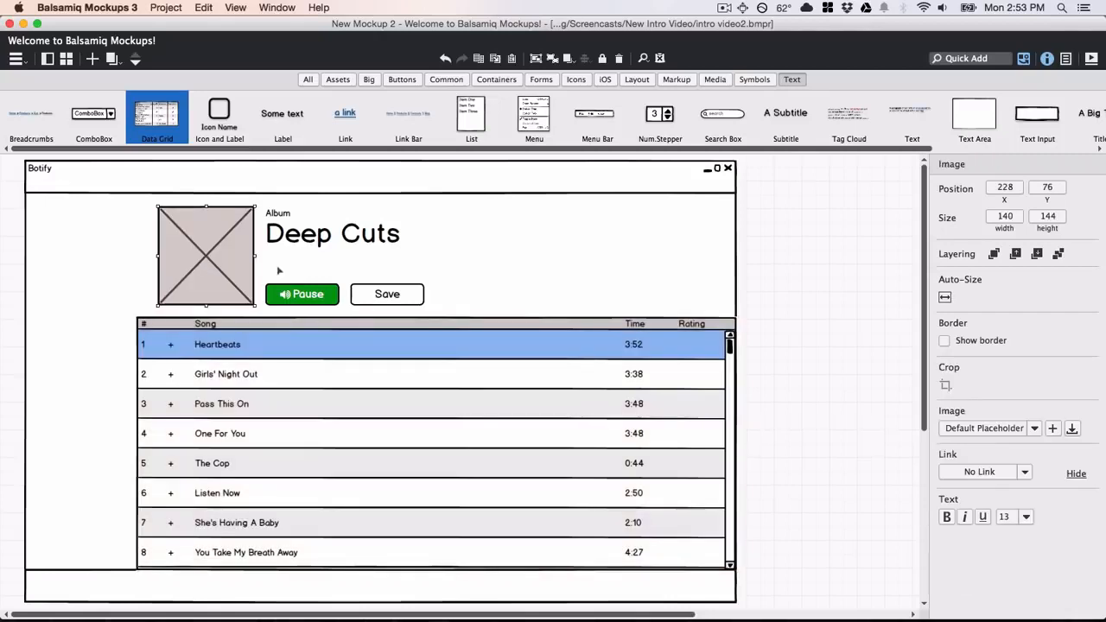
pyautogui.click(1035, 428)
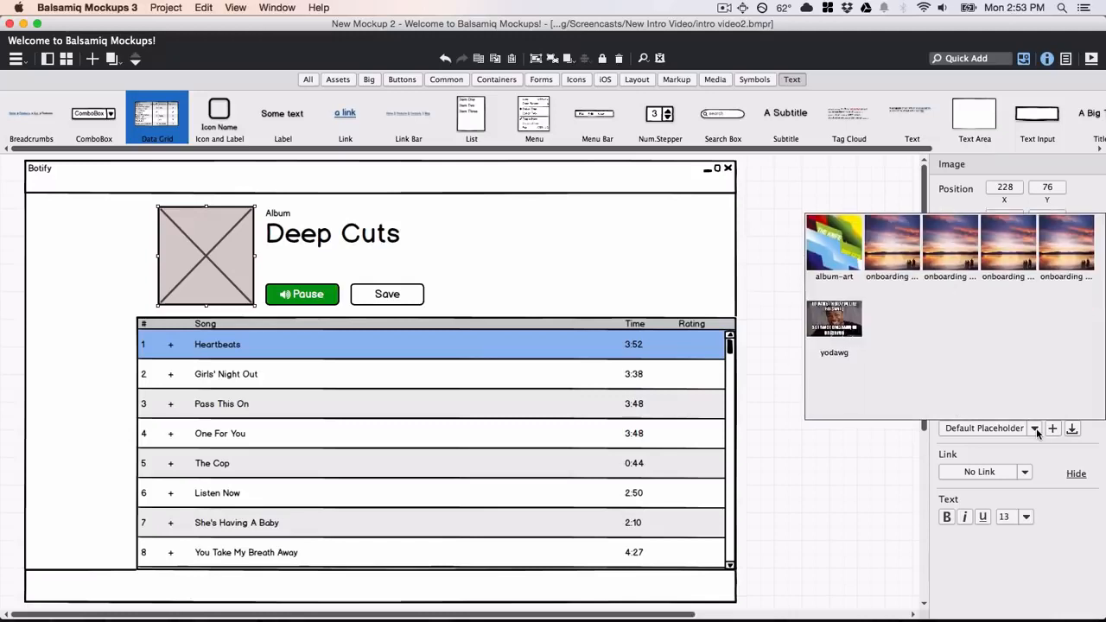
pyautogui.click(849, 256)
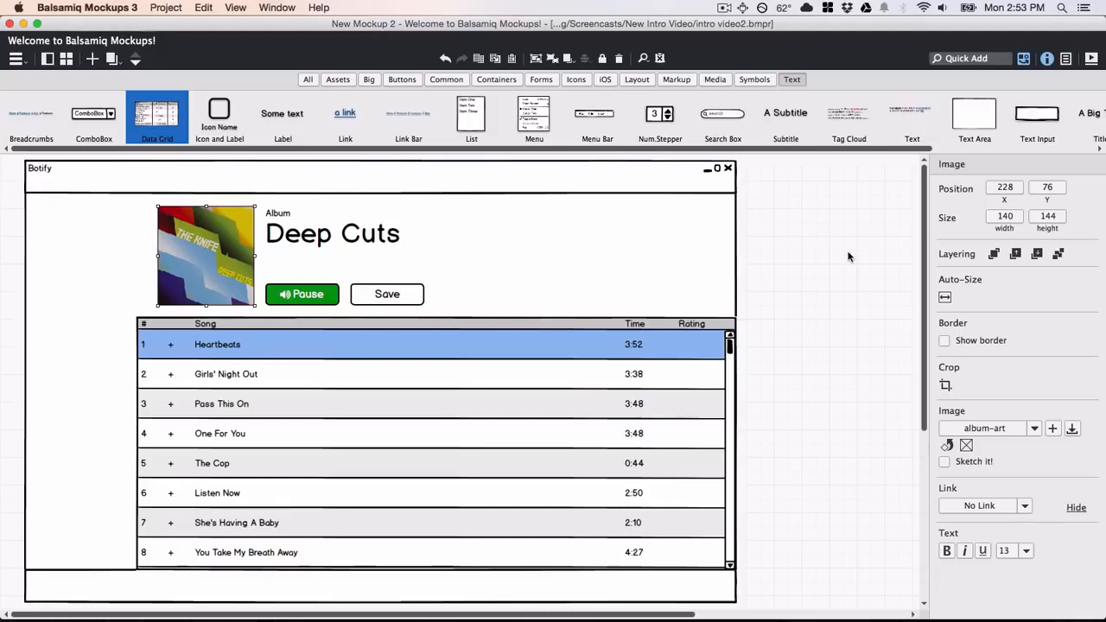
pyautogui.click(754, 80)
# Place the Top Bar across the top, the Nav Bar down the left, and Now Playing below it.
pyautogui.moveTo(401, 117); pyautogui.dragTo(294, 189)
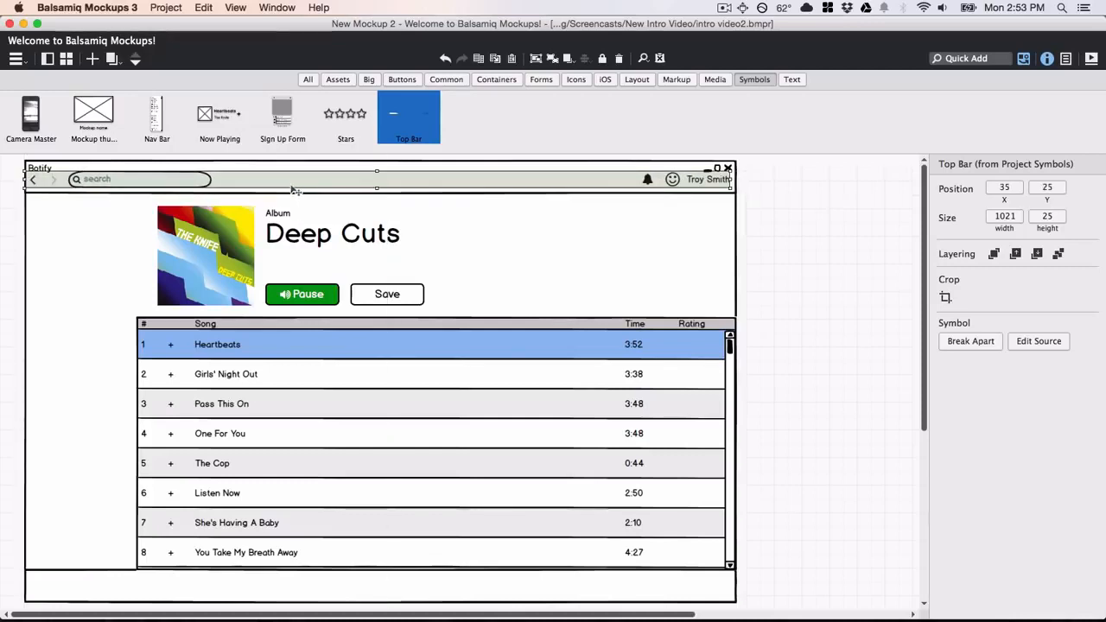
pyautogui.moveTo(168, 116); pyautogui.dragTo(77, 272)
pyautogui.moveTo(219, 117); pyautogui.dragTo(89, 540)
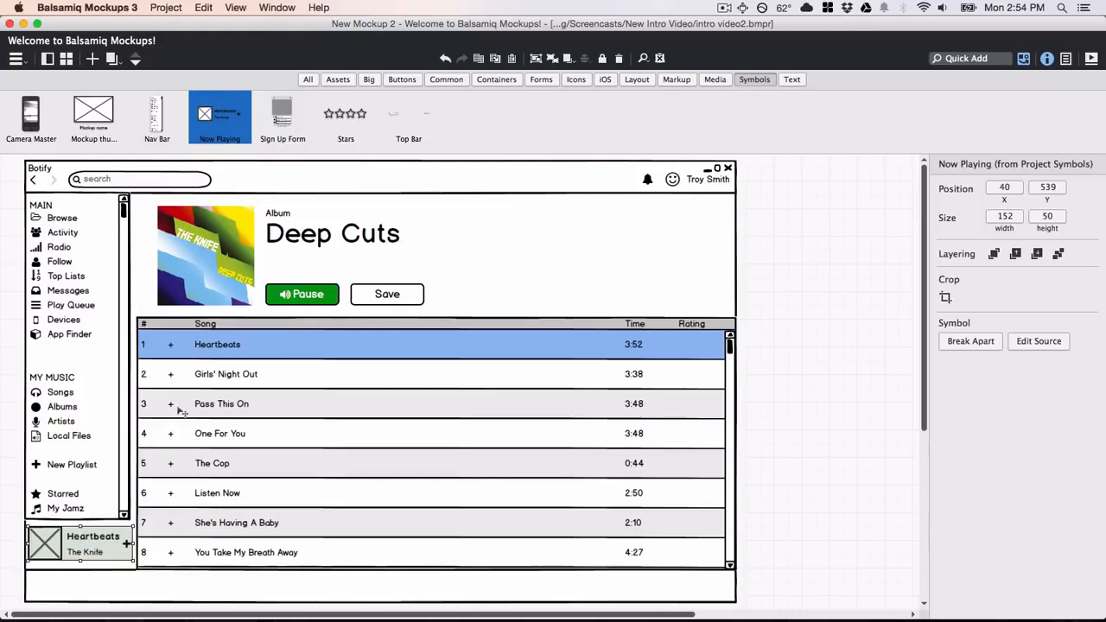
# Extend the song grid's left edge to the nav bar and add a Stars rating.
pyautogui.click(144, 429)
pyautogui.moveTo(137, 420); pyautogui.dragTo(128, 422)
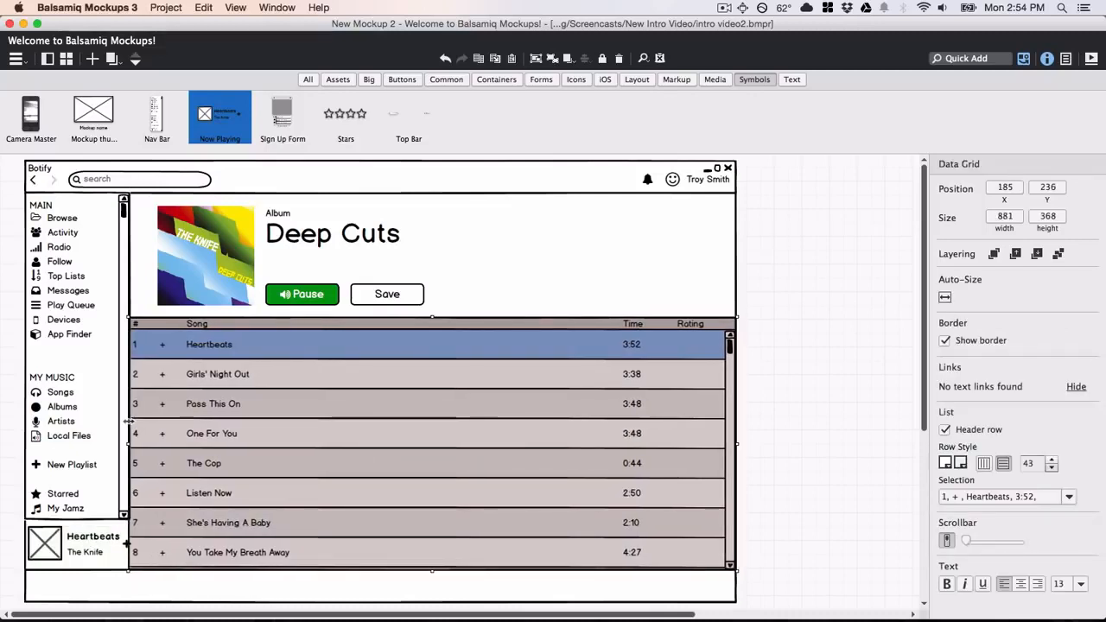
pyautogui.doubleClick(338, 121)
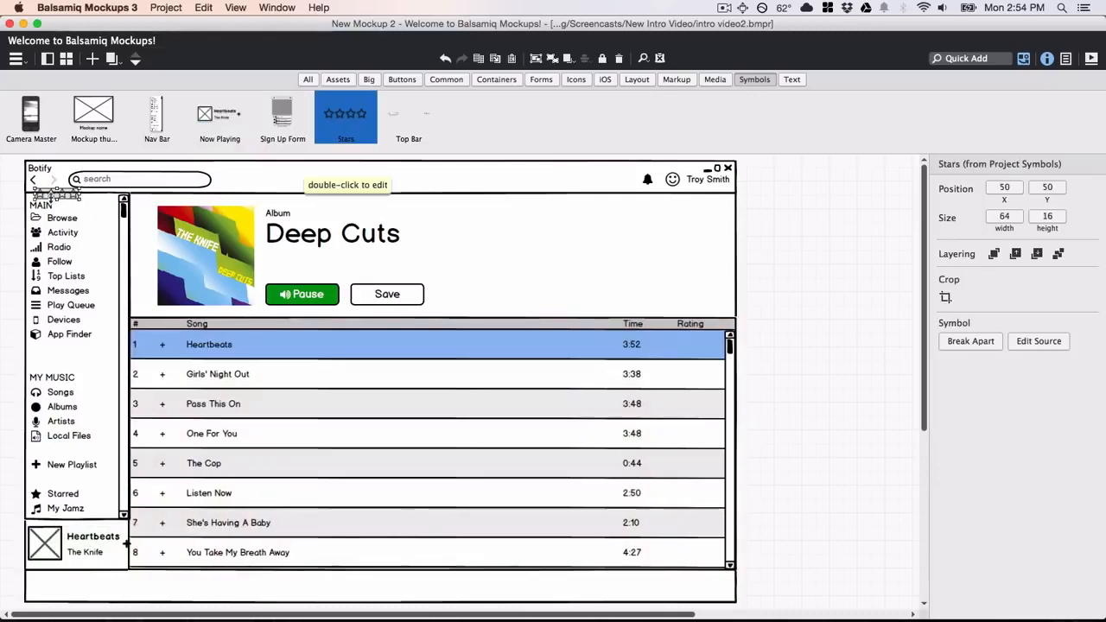
# Copy the Stars rating into all eight Rating cells, starting at Heartbeats, and distribute them vertically.
pyautogui.moveTo(58, 201); pyautogui.dragTo(696, 376)
pyautogui.press('super+d')
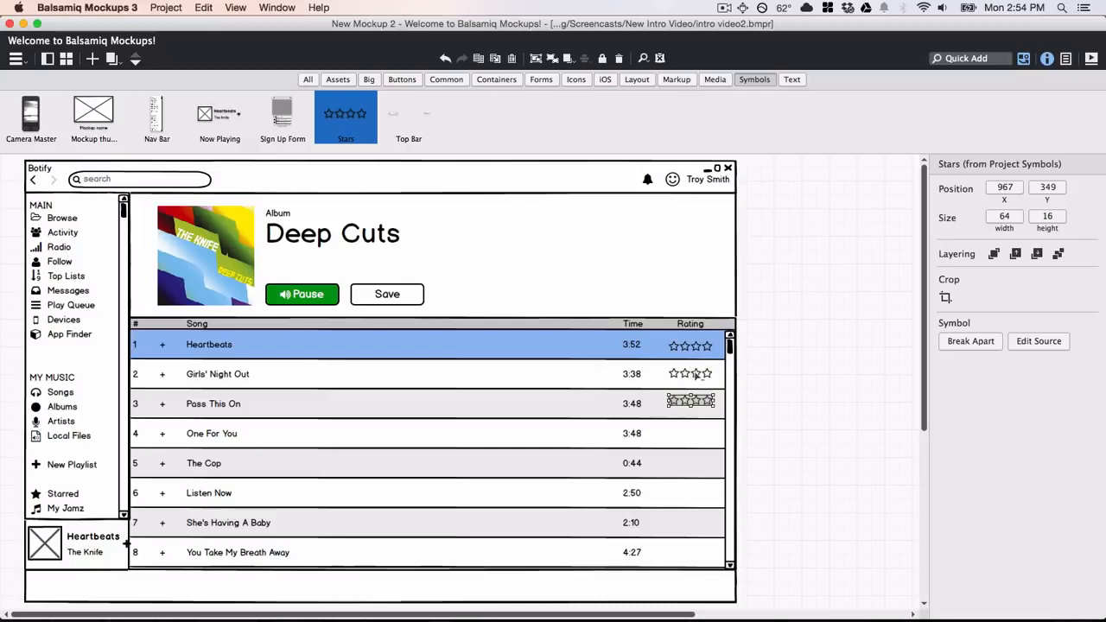
pyautogui.press('super+d')
pyautogui.press('super+d')
pyautogui.press('super+d')
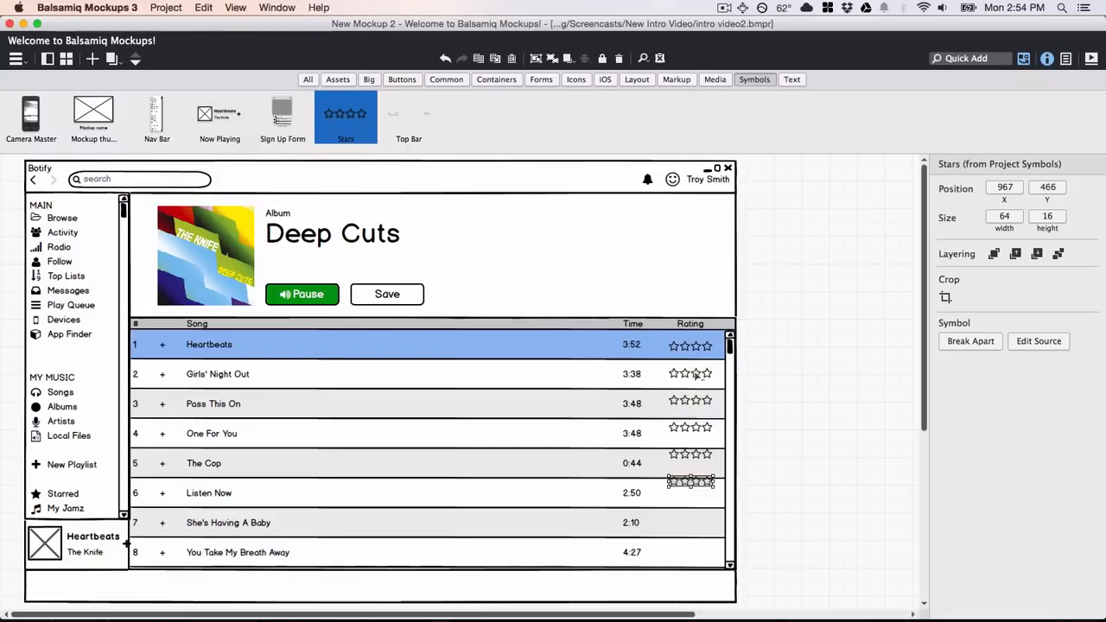
pyautogui.press('super+d')
pyautogui.press('super+d')
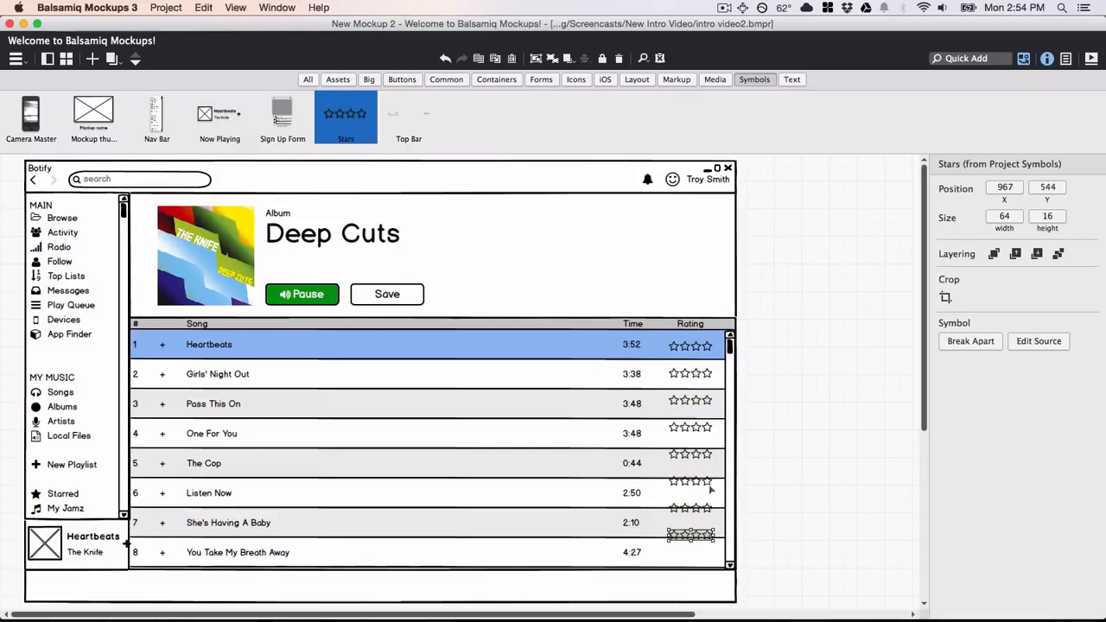
pyautogui.hotkey('shift', 'Down')
pyautogui.hotkey('shift', 'Down')
pyautogui.hotkey('shift', 'Down')
pyautogui.press('Up')
pyautogui.press('Up')
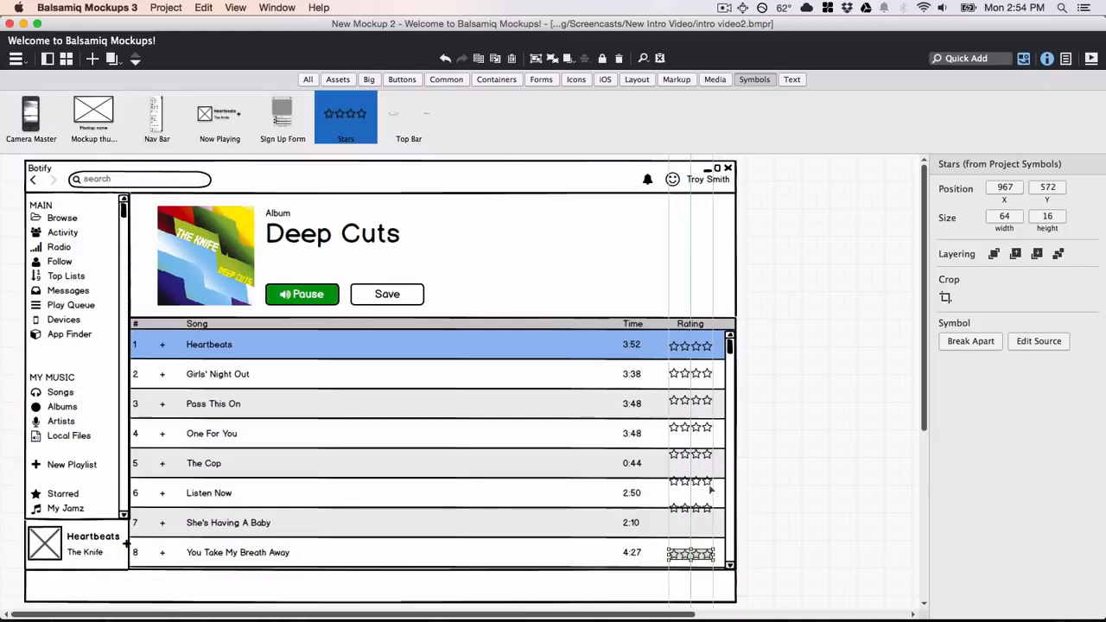
pyautogui.press('Up')
pyautogui.press('Up')
pyautogui.click(799, 366)
pyautogui.moveTo(795, 319); pyautogui.dragTo(648, 594)
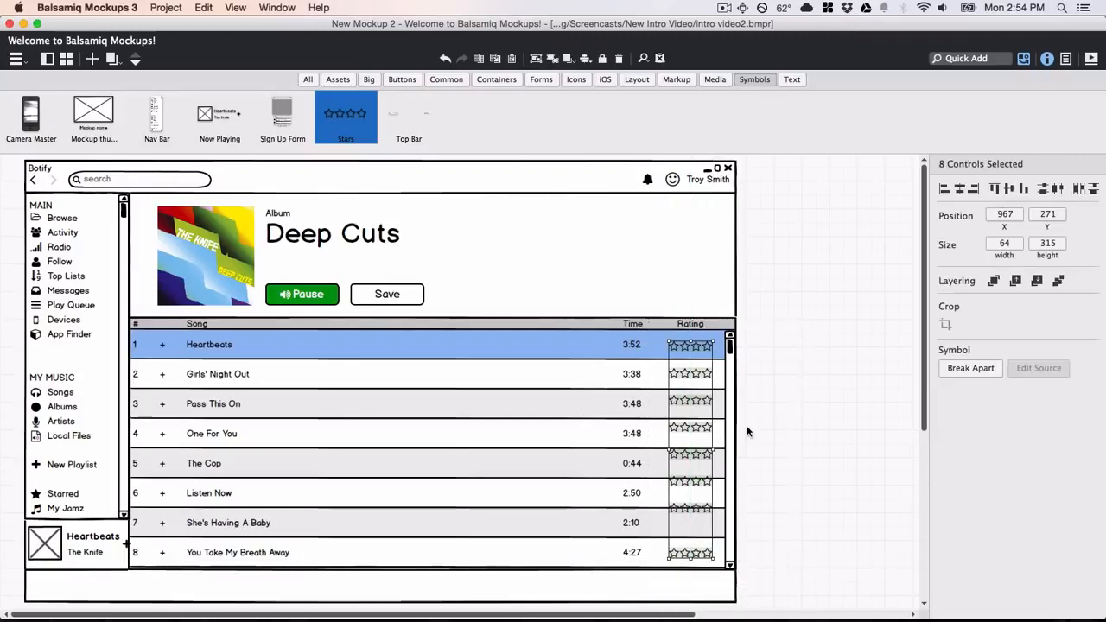
pyautogui.click(1093, 189)
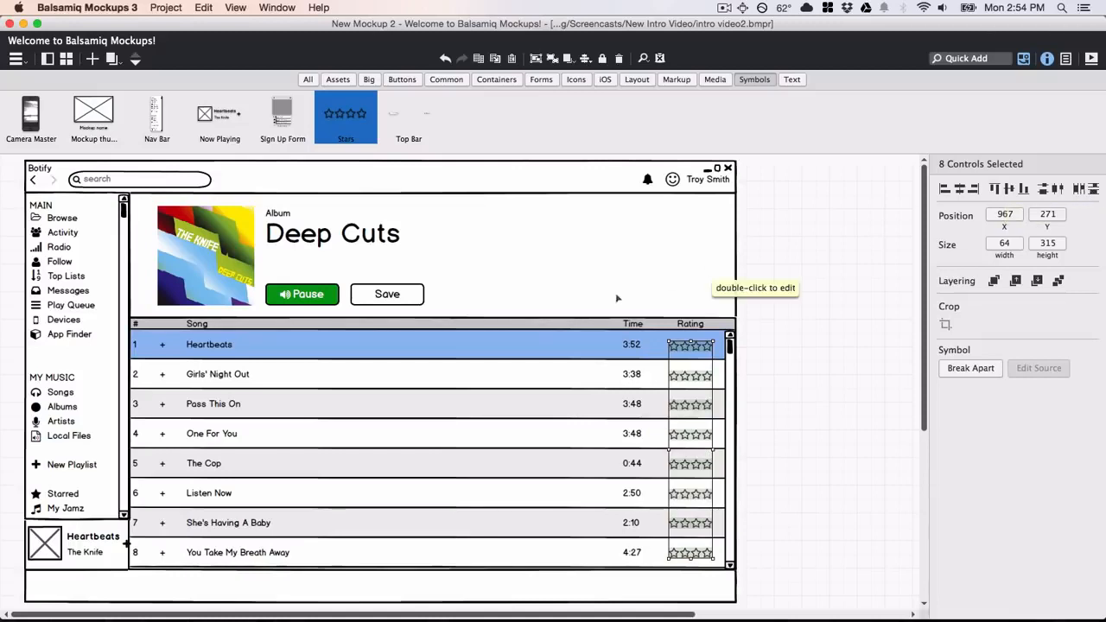
# Edit the Now Playing symbol so its image is album-art, then go back to the mockup.
pyautogui.doubleClick(127, 542)
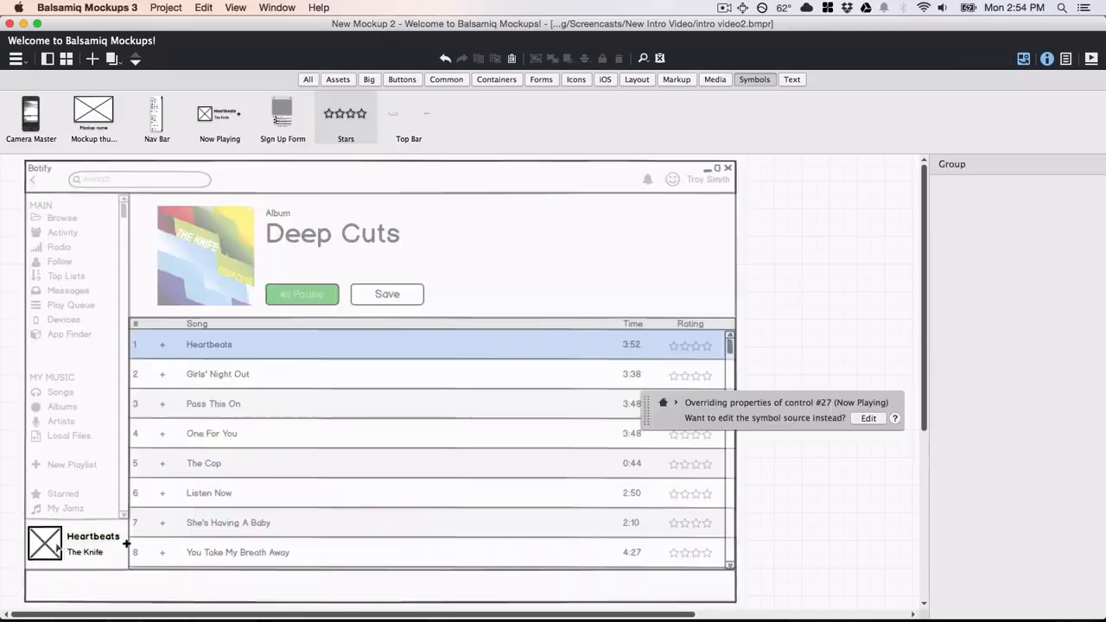
pyautogui.click(859, 421)
pyautogui.click(278, 183)
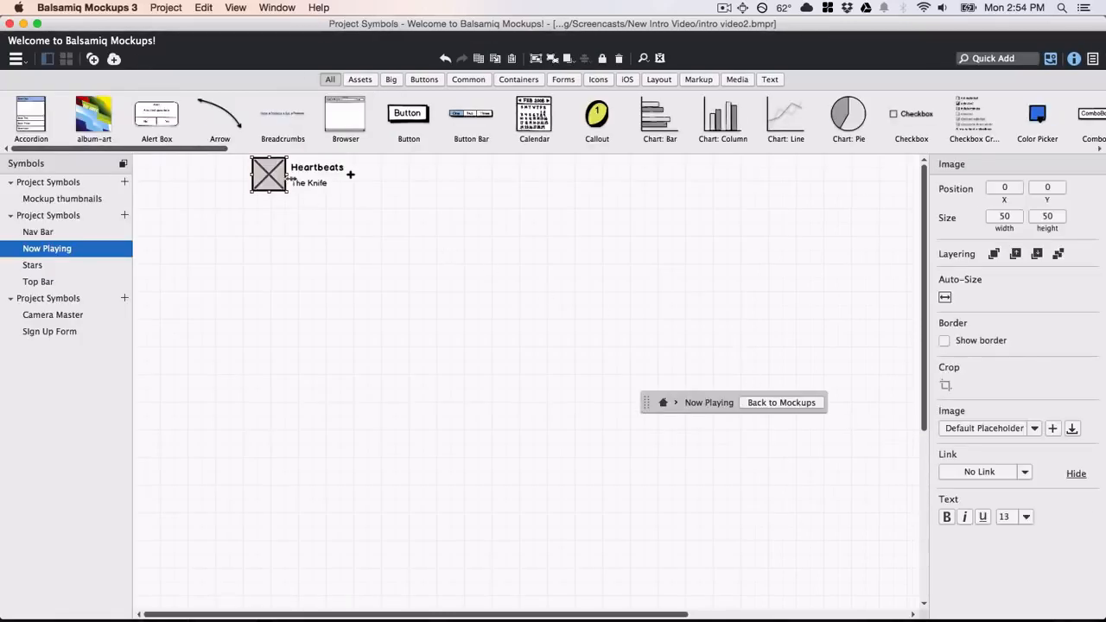
pyautogui.click(1033, 428)
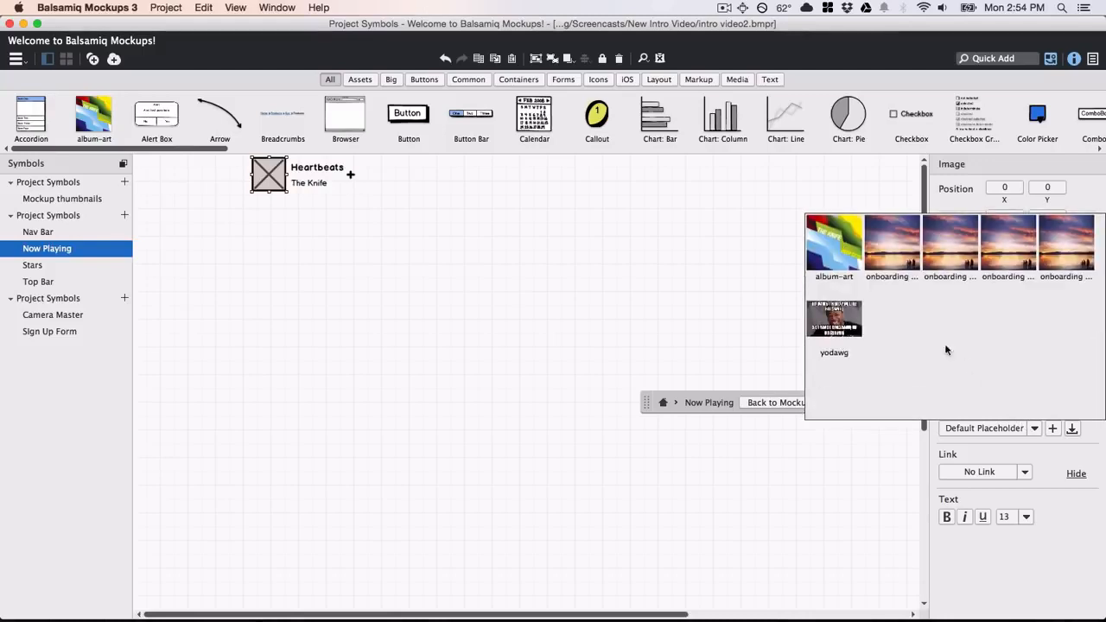
pyautogui.click(842, 258)
pyautogui.click(783, 282)
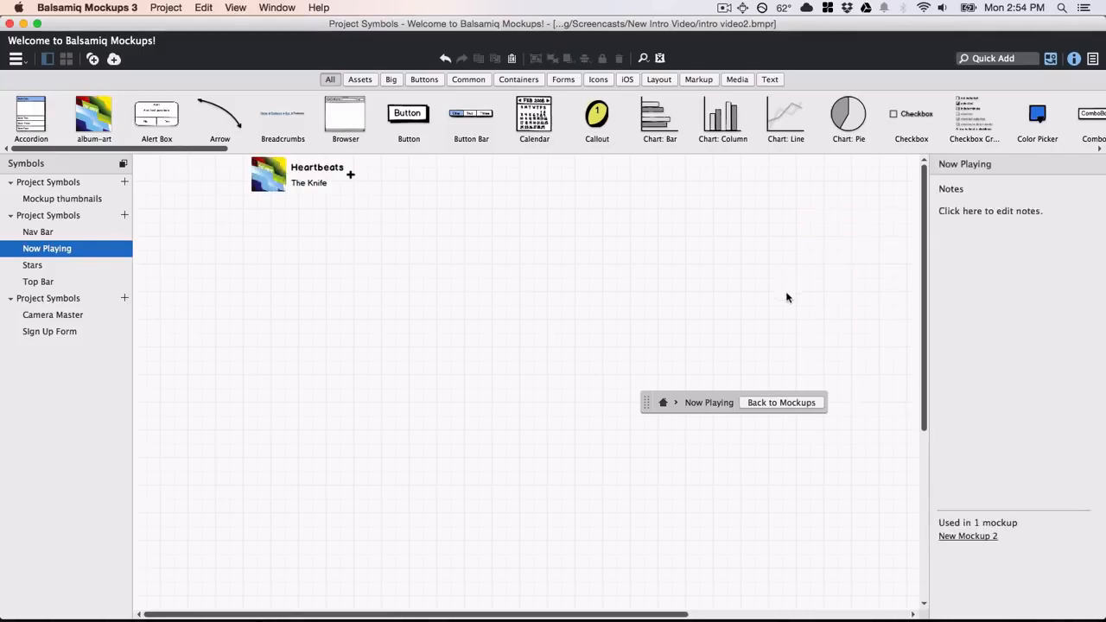
pyautogui.click(803, 406)
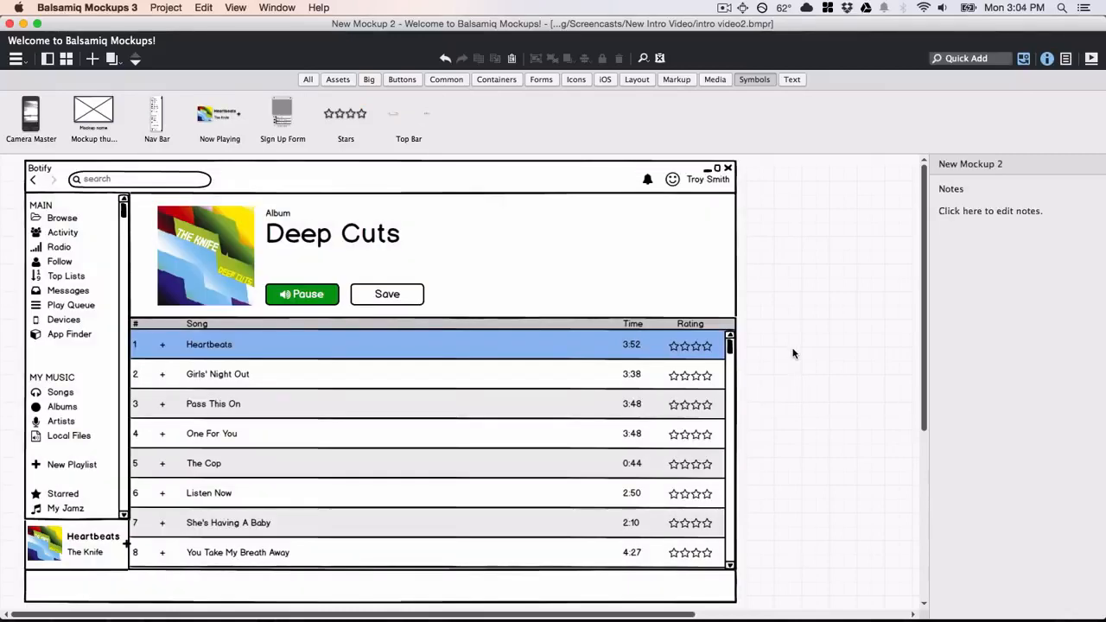
# Quick Add the playback controls and move them to the bottom-left.
pyautogui.write('play')
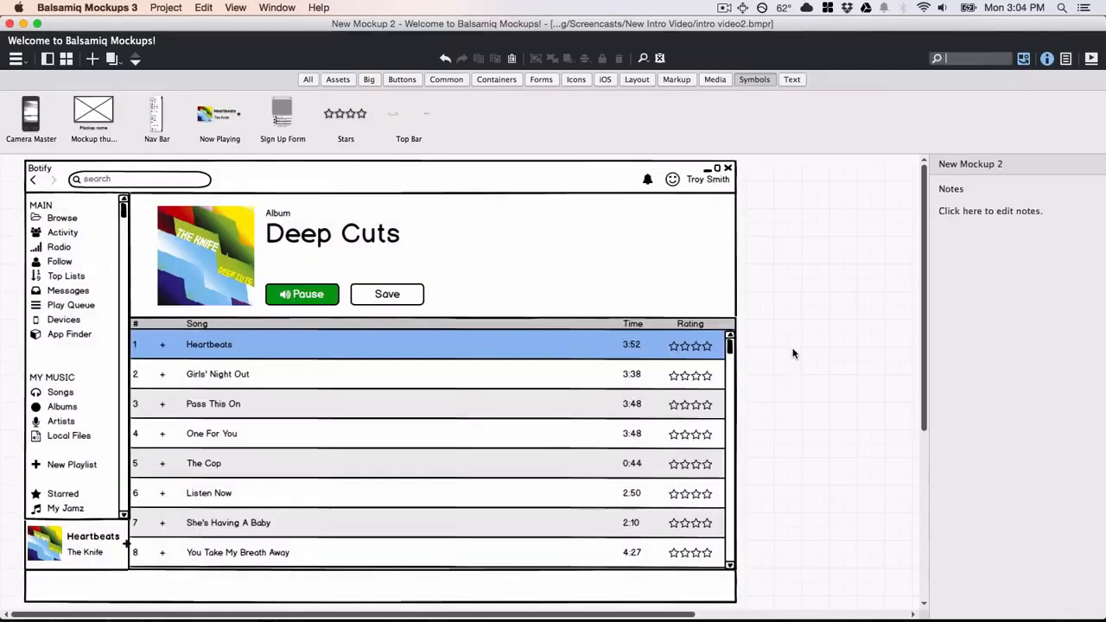
pyautogui.press('Return')
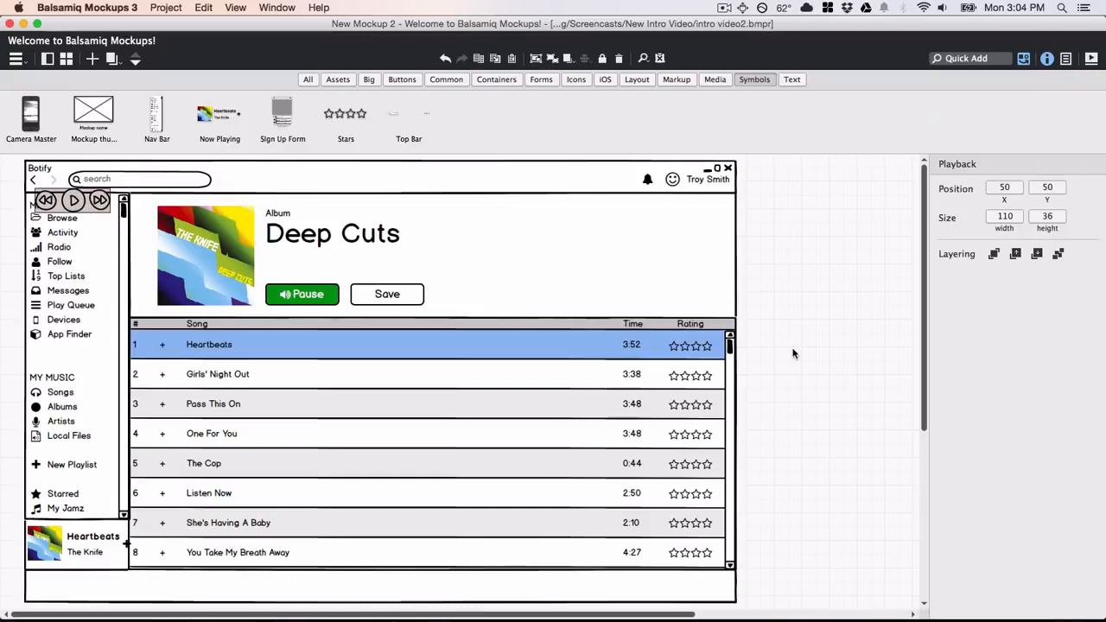
pyautogui.moveTo(60, 206); pyautogui.dragTo(67, 587)
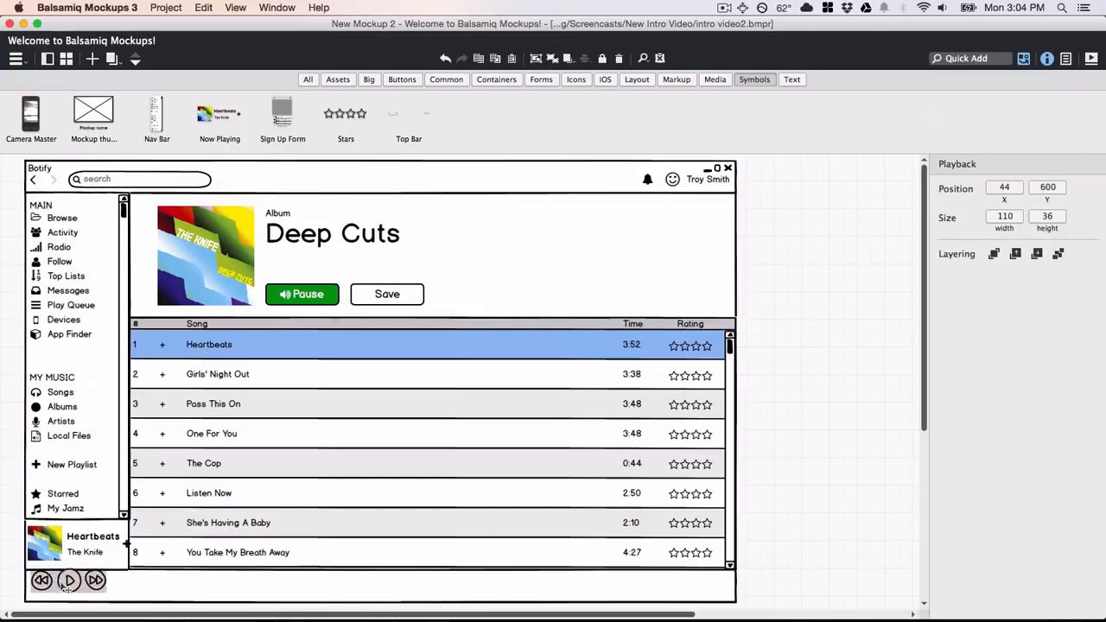
# Add a '0:58' label beside the playback controls.
pyautogui.write('label')
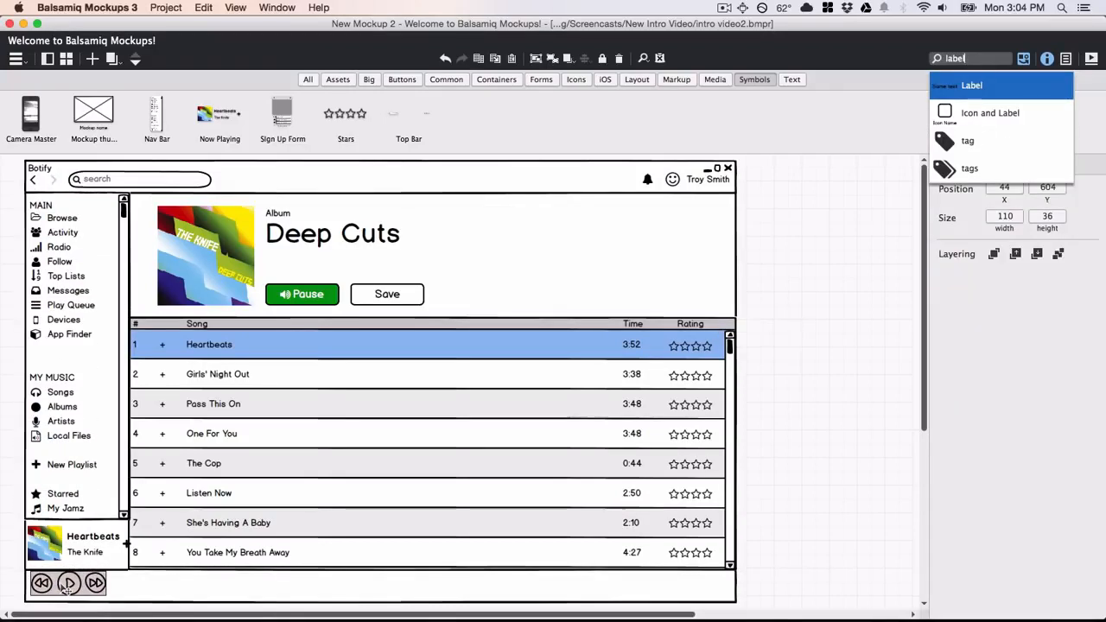
pyautogui.press('Return')
pyautogui.write('0:')
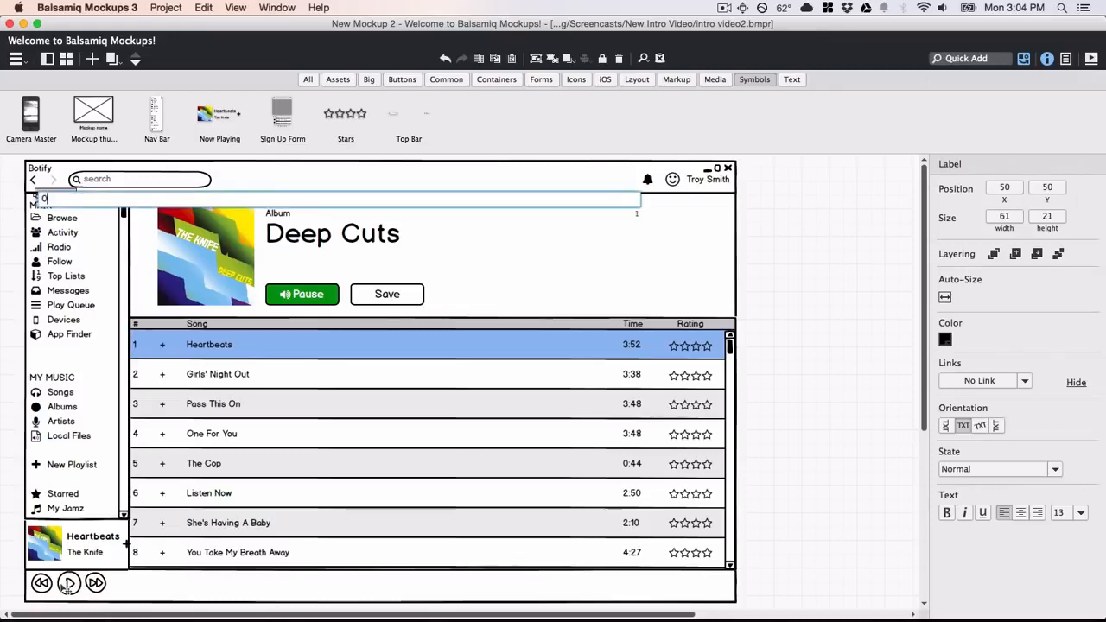
pyautogui.write('58')
pyautogui.press('Return')
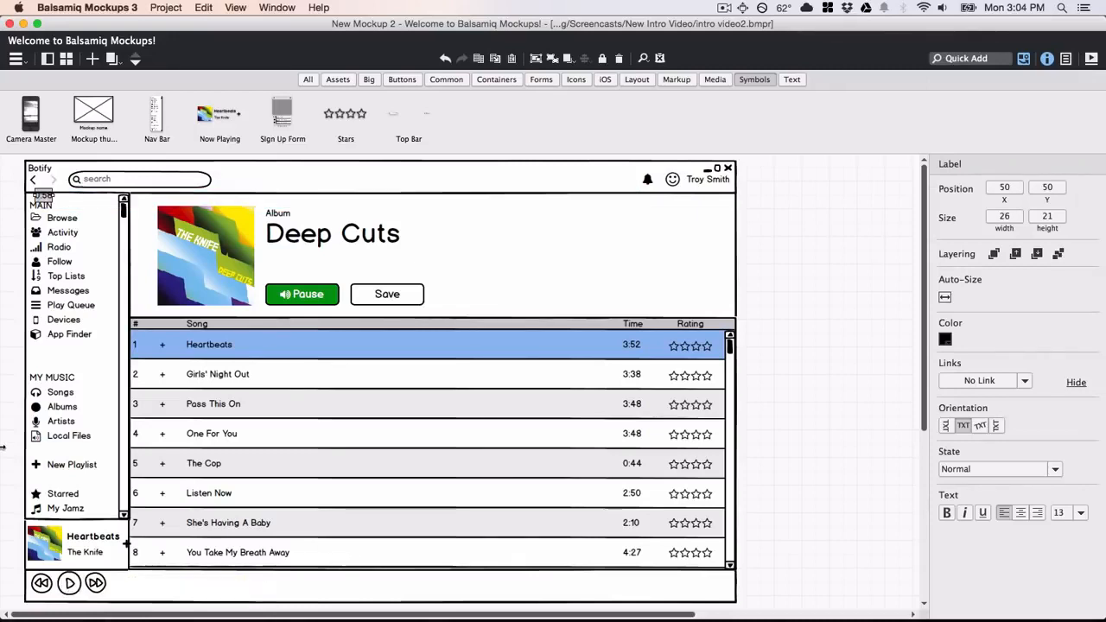
pyautogui.moveTo(47, 204); pyautogui.dragTo(135, 589)
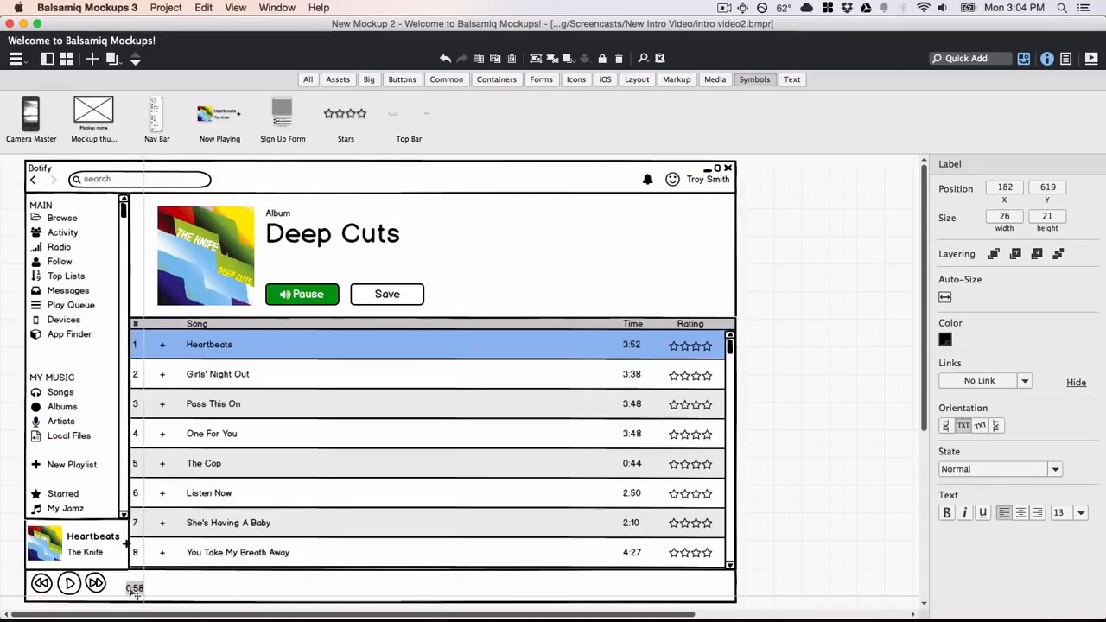
# Insert a horizontal slider and stretch it along the bar beside 0:58.
pyautogui.press('/')
pyautogui.write('slide')
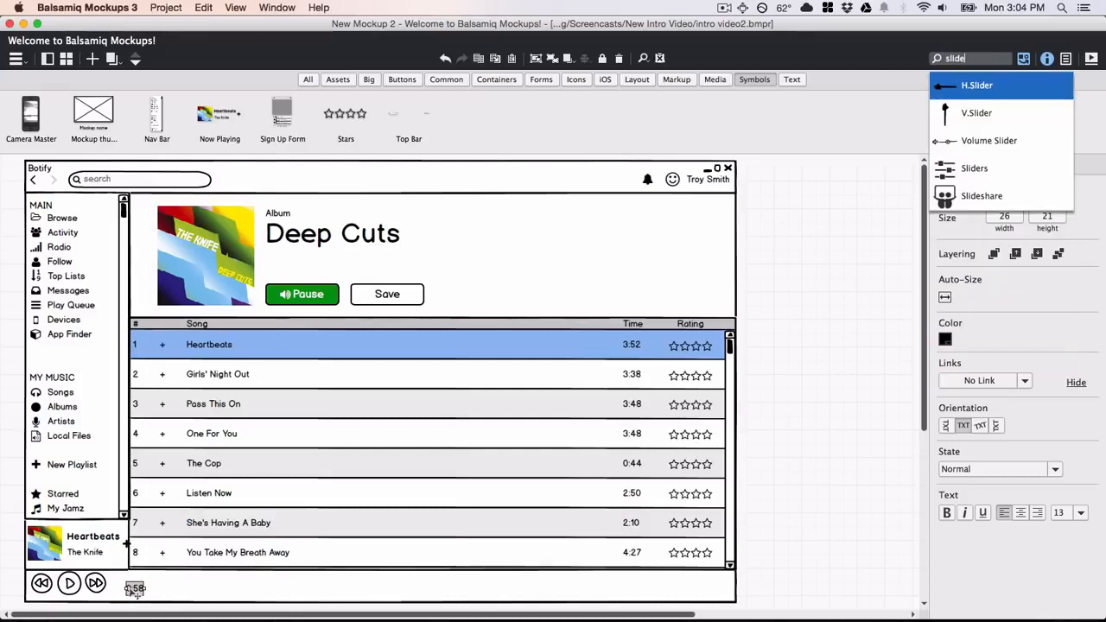
pyautogui.press('Return')
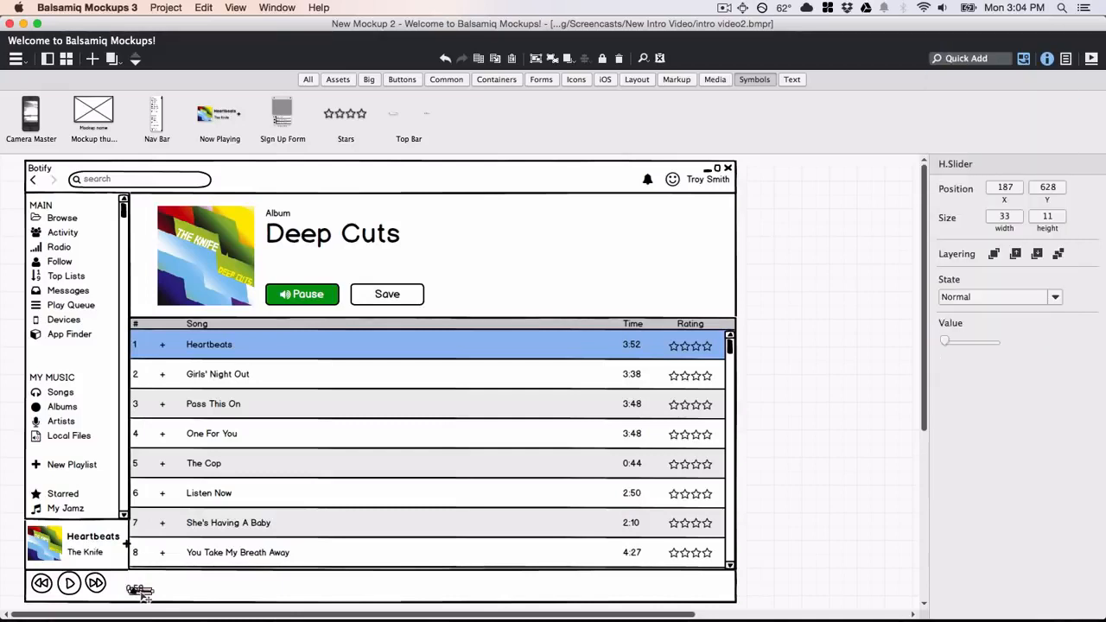
pyautogui.moveTo(141, 591); pyautogui.dragTo(520, 589)
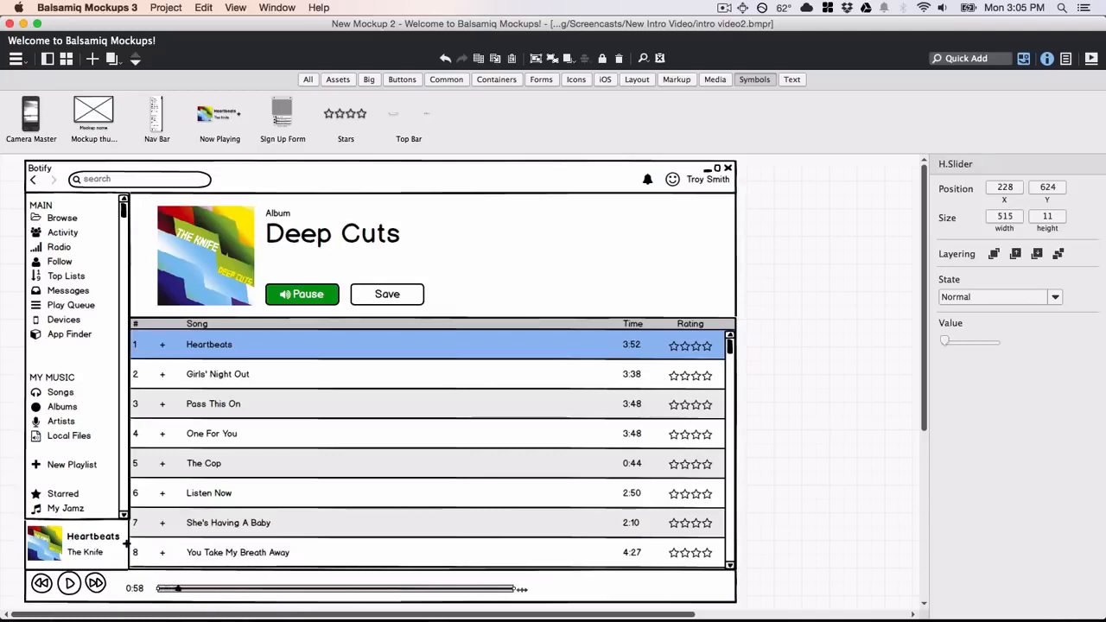
# Duplicate the 0:58 time label to the slider's right end and change it to 3:52.
pyautogui.click(135, 588)
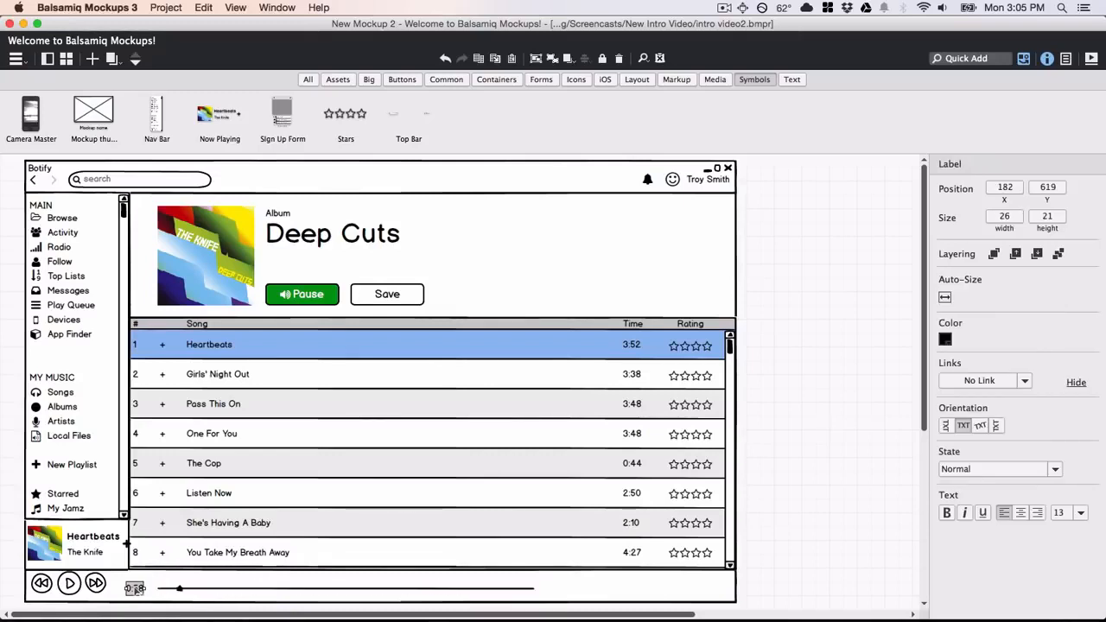
pyautogui.moveTo(135, 588); pyautogui.dragTo(572, 590)
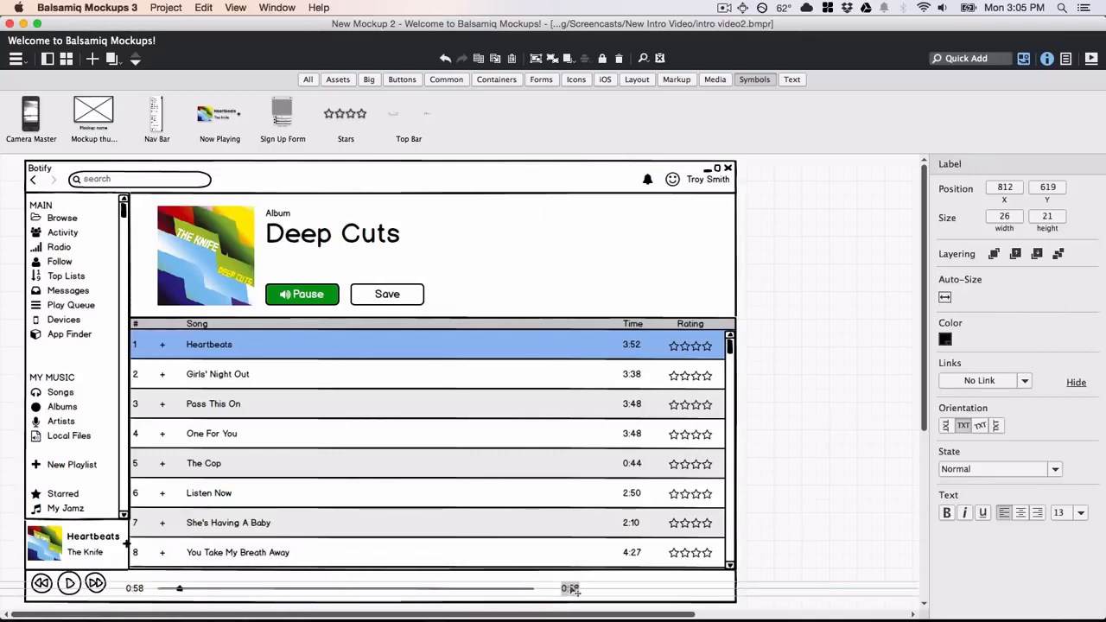
pyautogui.doubleClick(569, 589)
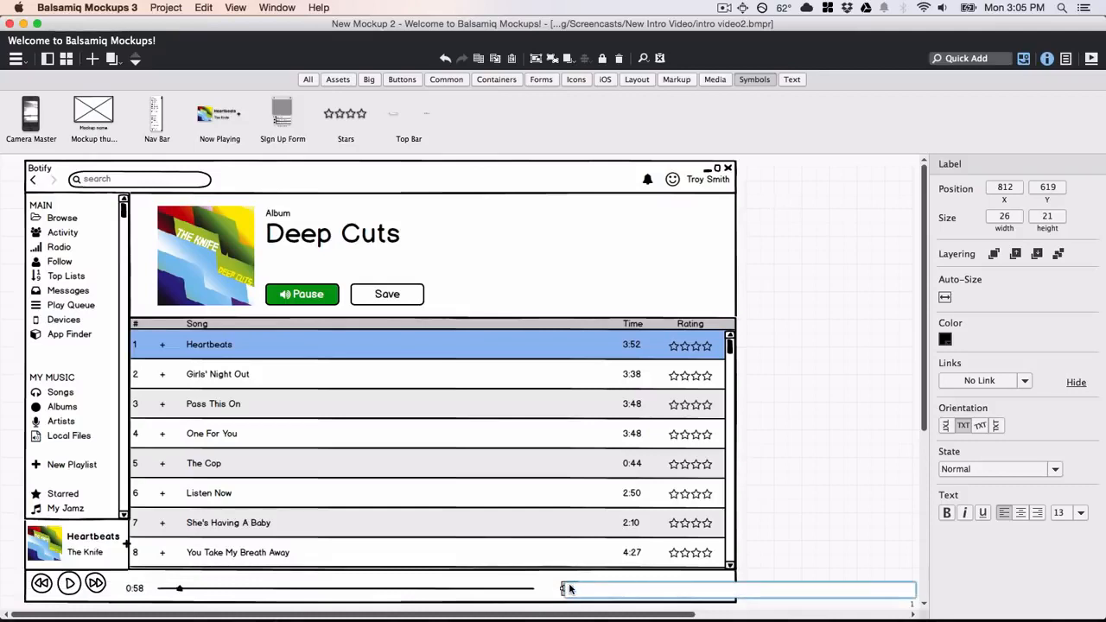
pyautogui.write('3:52')
pyautogui.press('Return')
# Quick Add a random icon as the shuffle icon, shrink it to small and place it after 3:52.
pyautogui.write('/r')
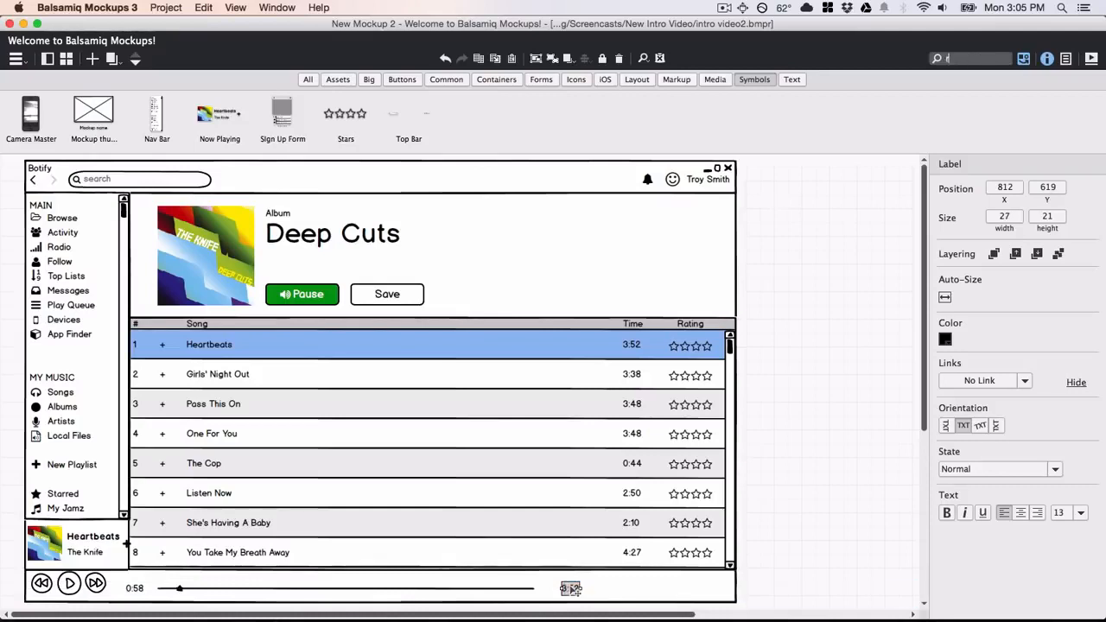
pyautogui.write('an')
pyautogui.press('Return')
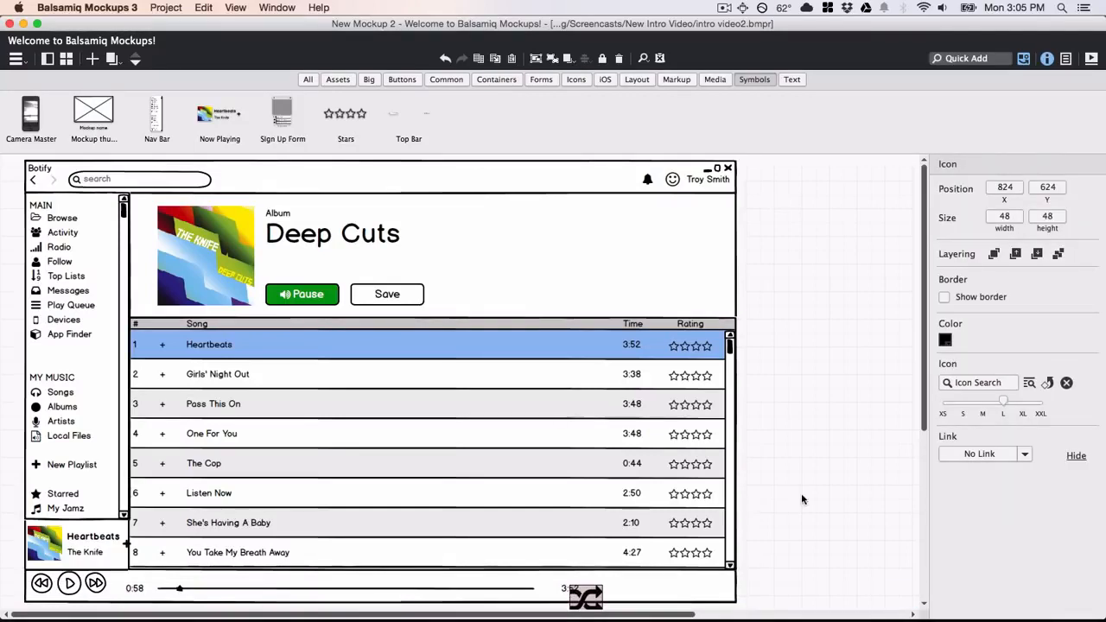
pyautogui.moveTo(985, 404); pyautogui.dragTo(962, 403)
pyautogui.moveTo(596, 596); pyautogui.dragTo(606, 593)
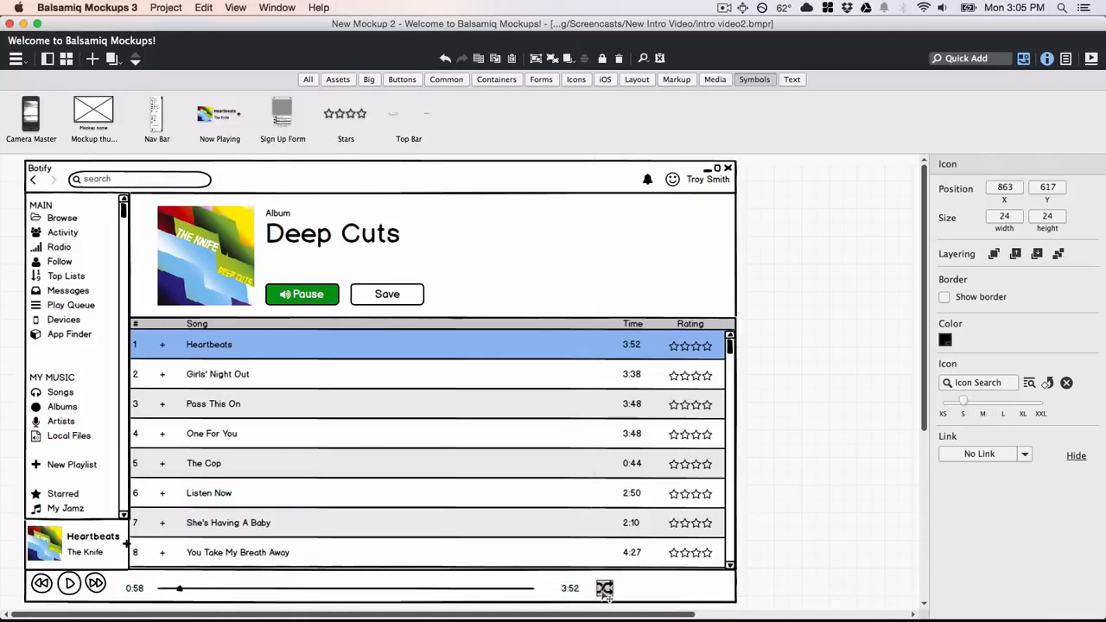
# Add a Volume Slider beside the shuffle icon and widen it.
pyautogui.write('/vop')
pyautogui.press('BackSpace')
pyautogui.write('l')
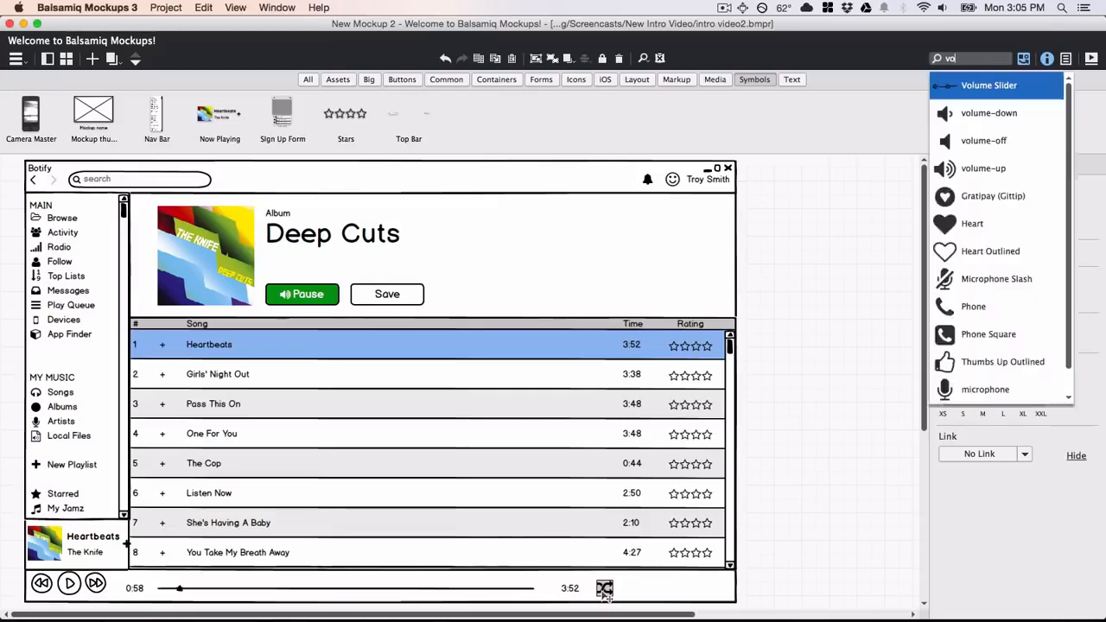
pyautogui.press('Return')
pyautogui.moveTo(627, 599); pyautogui.dragTo(706, 588)
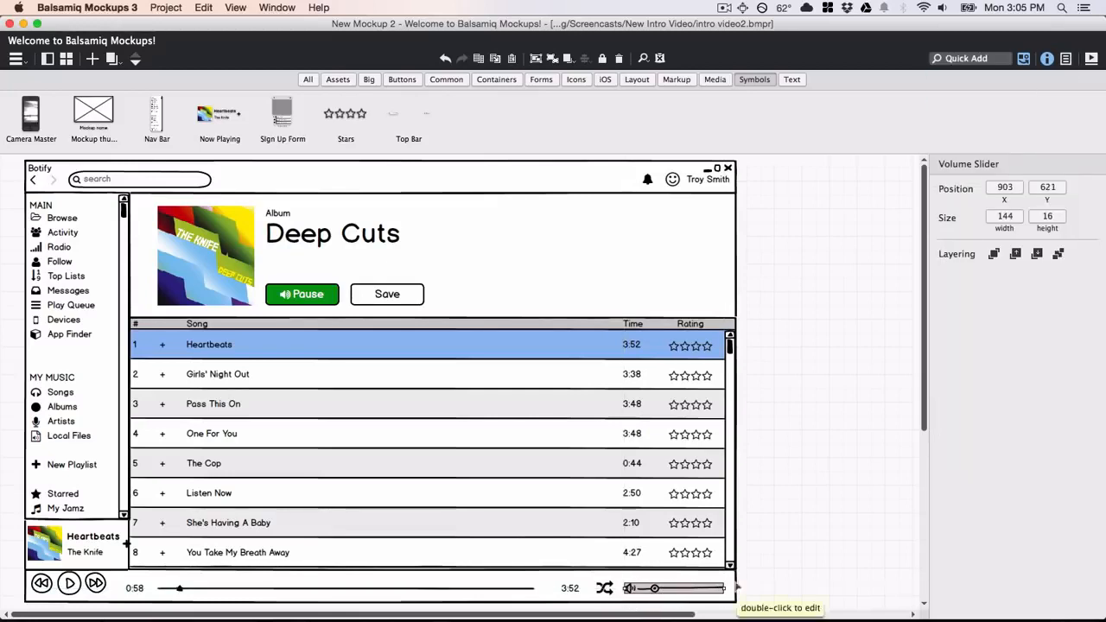
# Select all six playback bar controls and Align Middle to centre them vertically.
pyautogui.moveTo(757, 561); pyautogui.dragTo(37, 601)
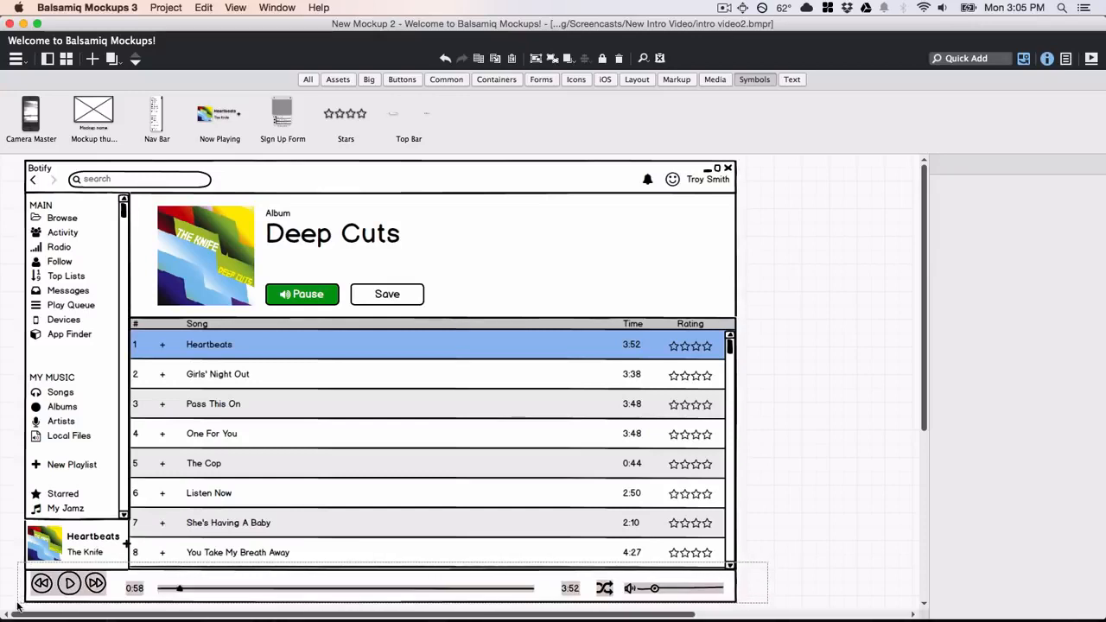
pyautogui.rightClick(55, 587)
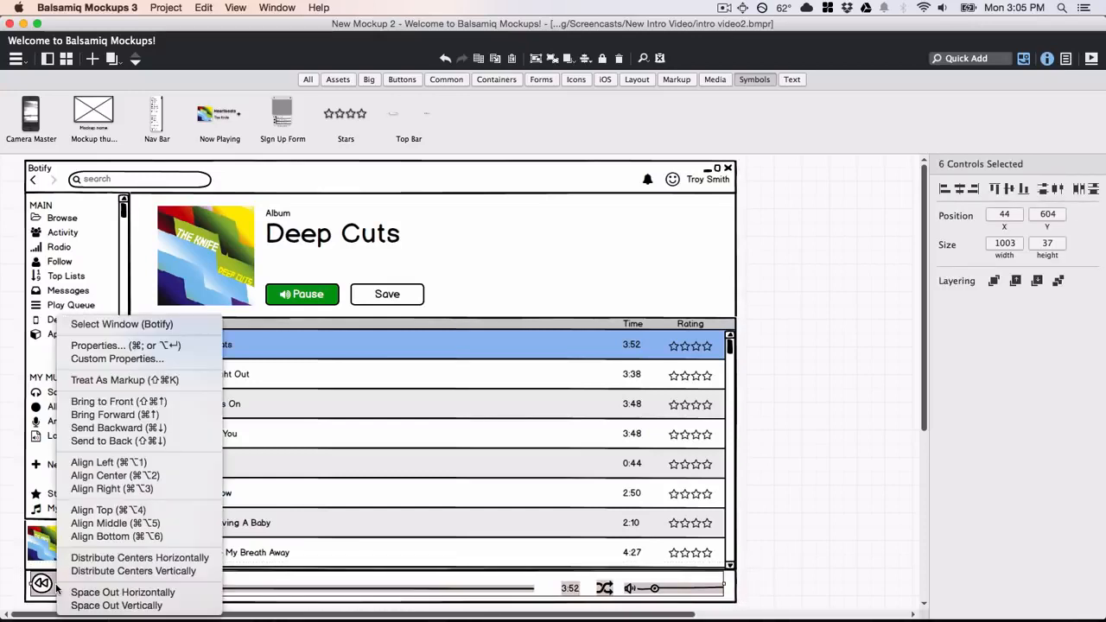
pyautogui.click(84, 523)
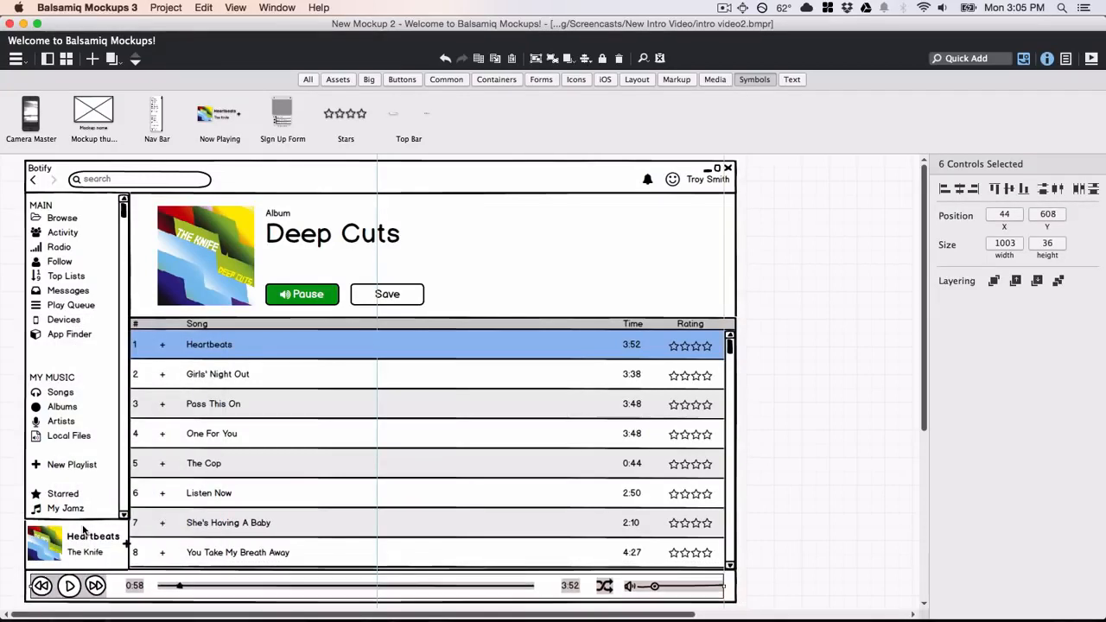
pyautogui.click(828, 412)
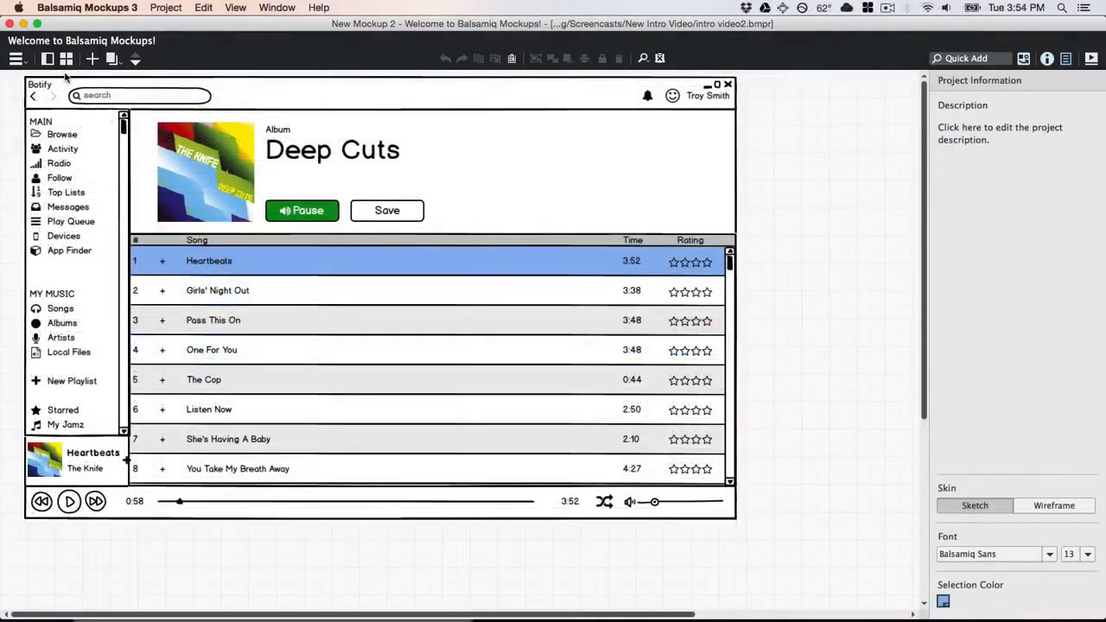
# Show the project's mockups list and preview the Desktop and Web examples.
pyautogui.click(48, 59)
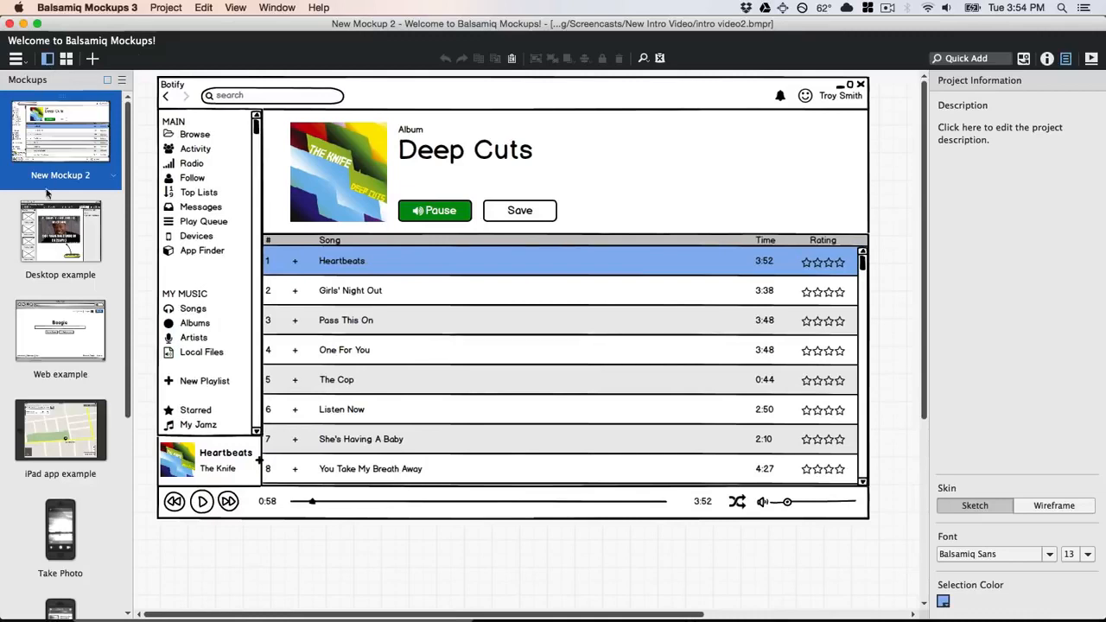
pyautogui.click(53, 227)
pyautogui.click(69, 334)
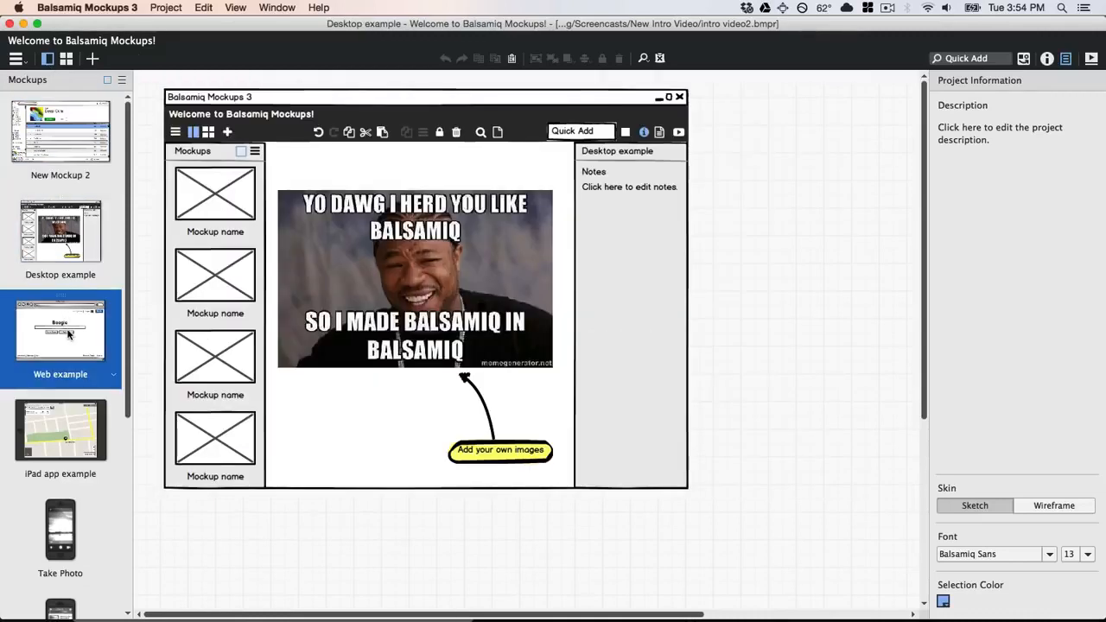
# Open the iPad app example, switch the skin from Sketch to Wireframe, then open Take Photo.
pyautogui.click(69, 425)
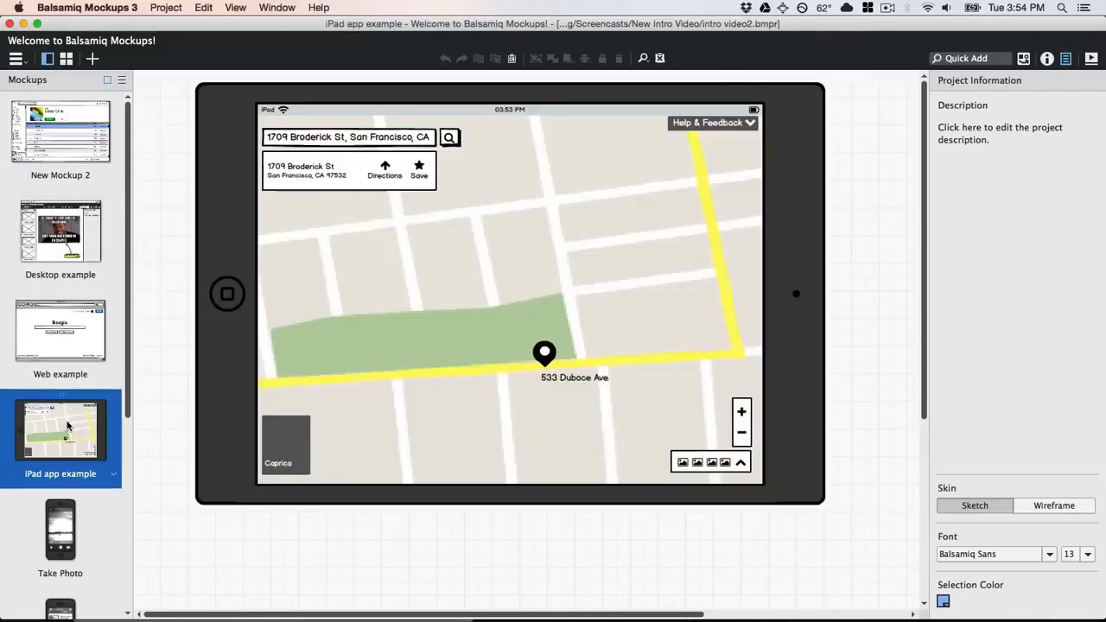
pyautogui.click(1079, 515)
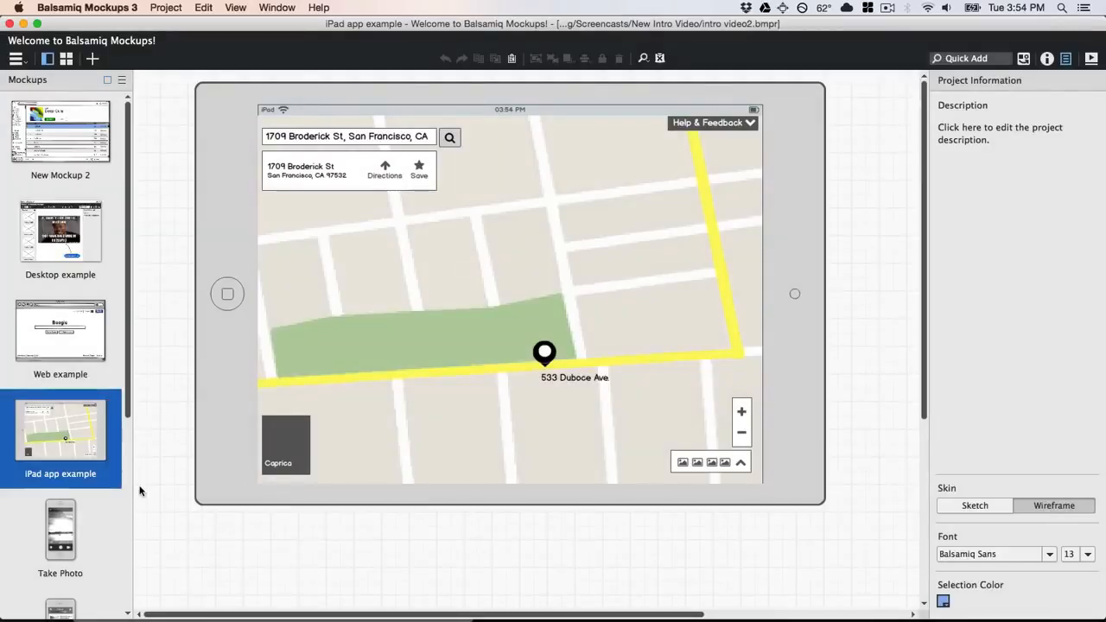
pyautogui.click(103, 518)
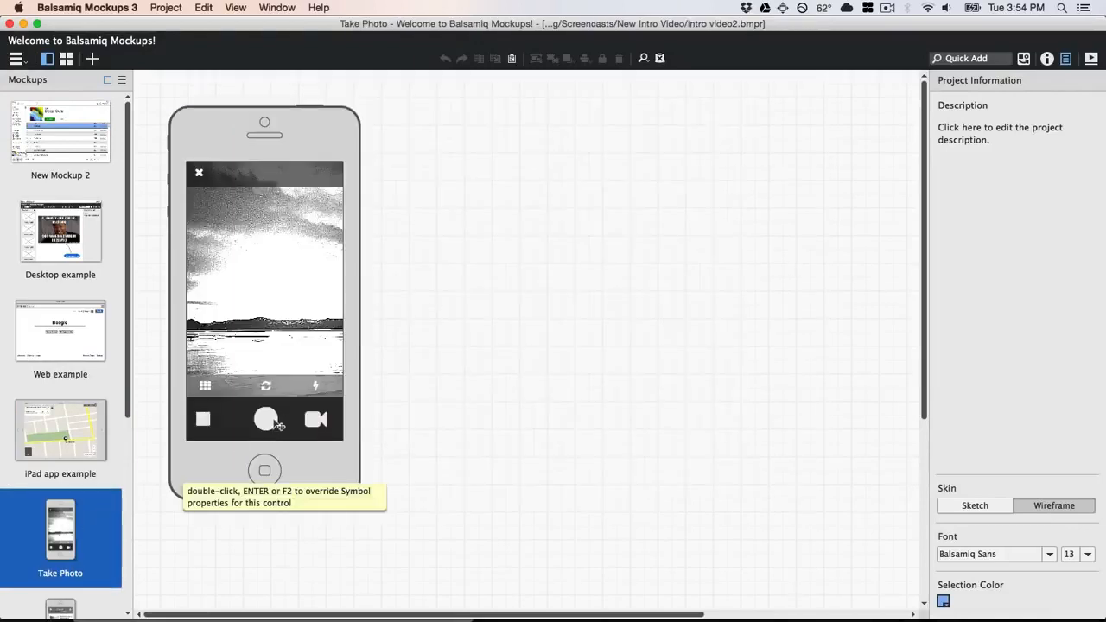
# Link the Take Photo camera shutter circle to the Share screen.
pyautogui.click(277, 424)
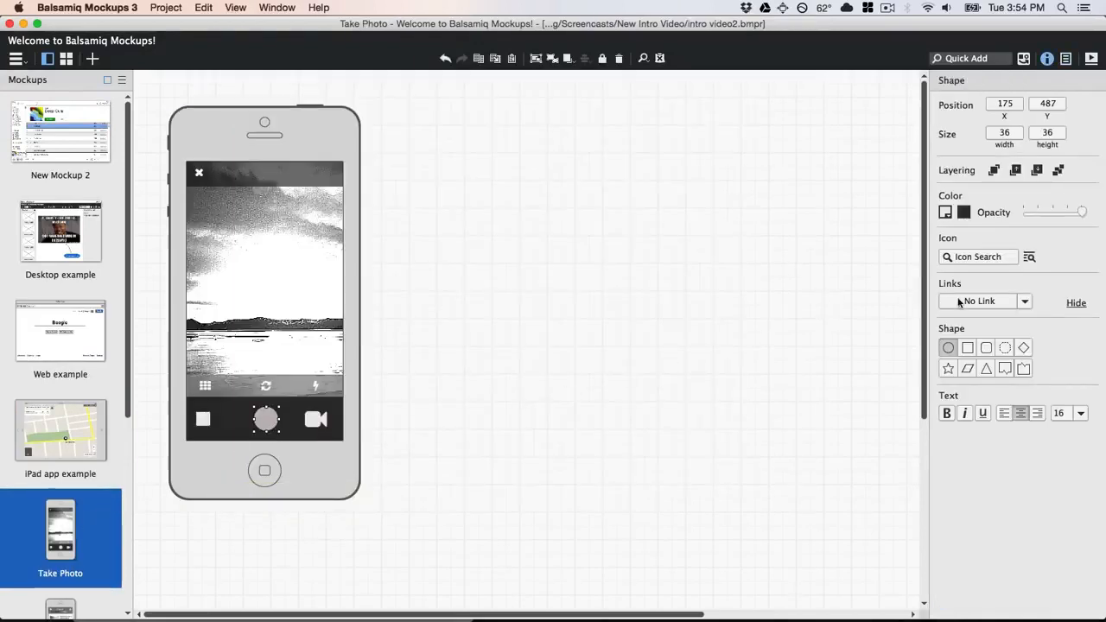
pyautogui.click(959, 301)
pyautogui.click(953, 406)
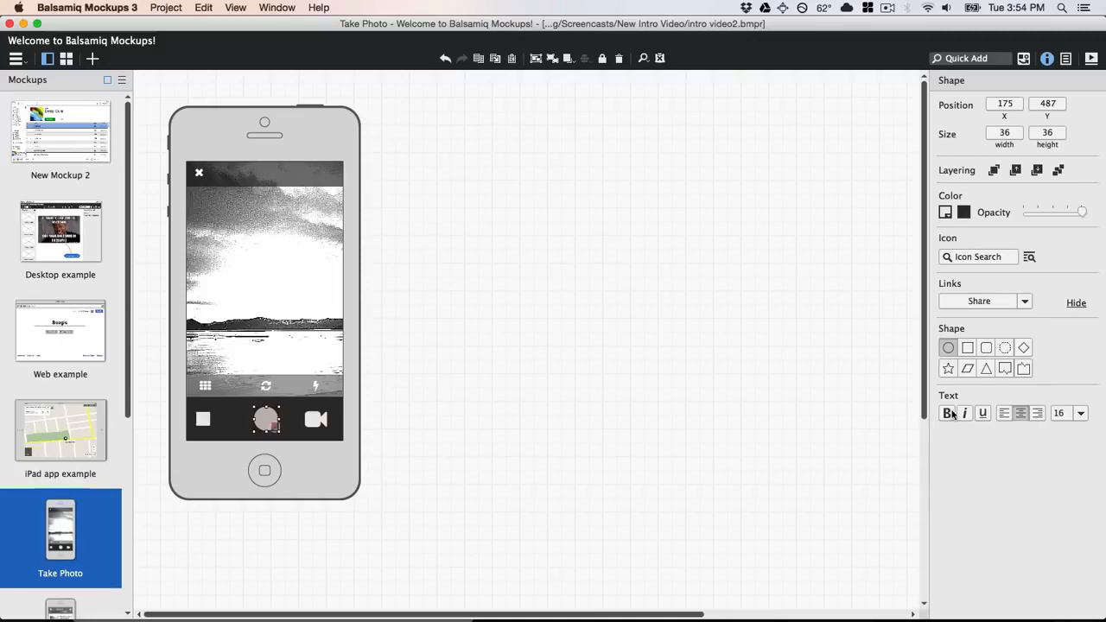
# Test the links in full-screen presentation through Share and the feed post, then show the 3.0.3 download page.
pyautogui.click(1092, 61)
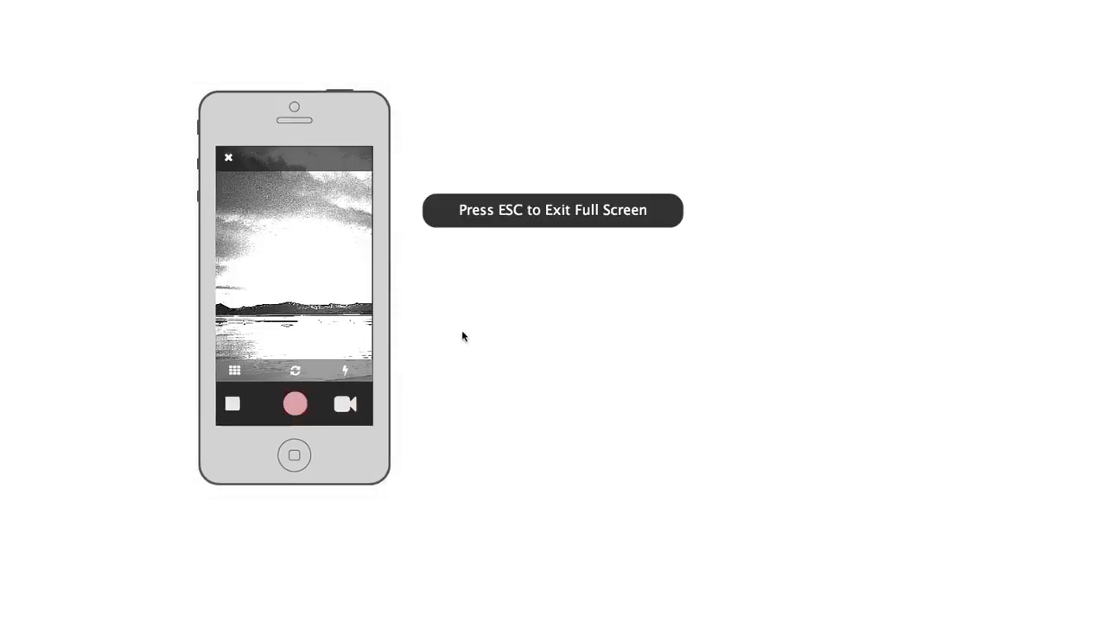
pyautogui.click(298, 404)
pyautogui.click(304, 414)
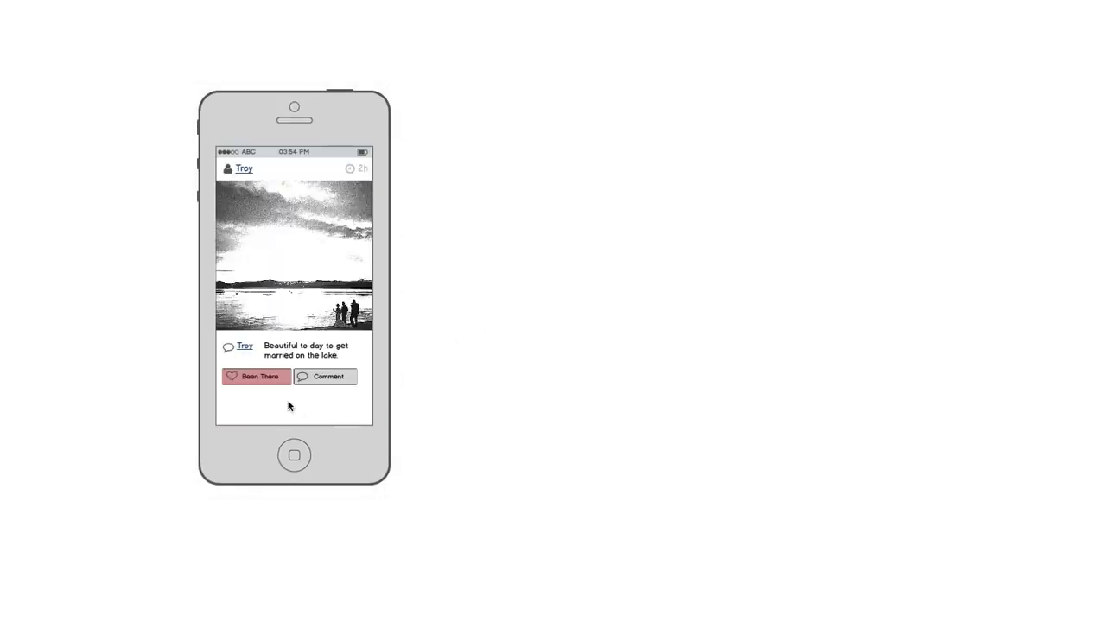
pyautogui.click(263, 382)
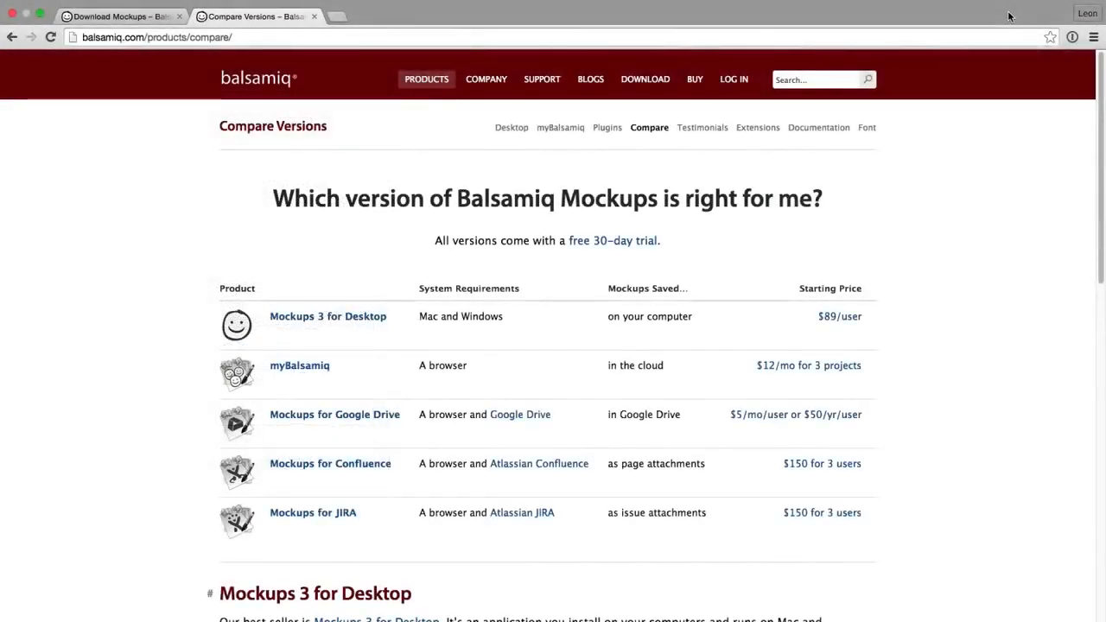
pyautogui.hotkey('ctrl', 'shift', 'Tab')
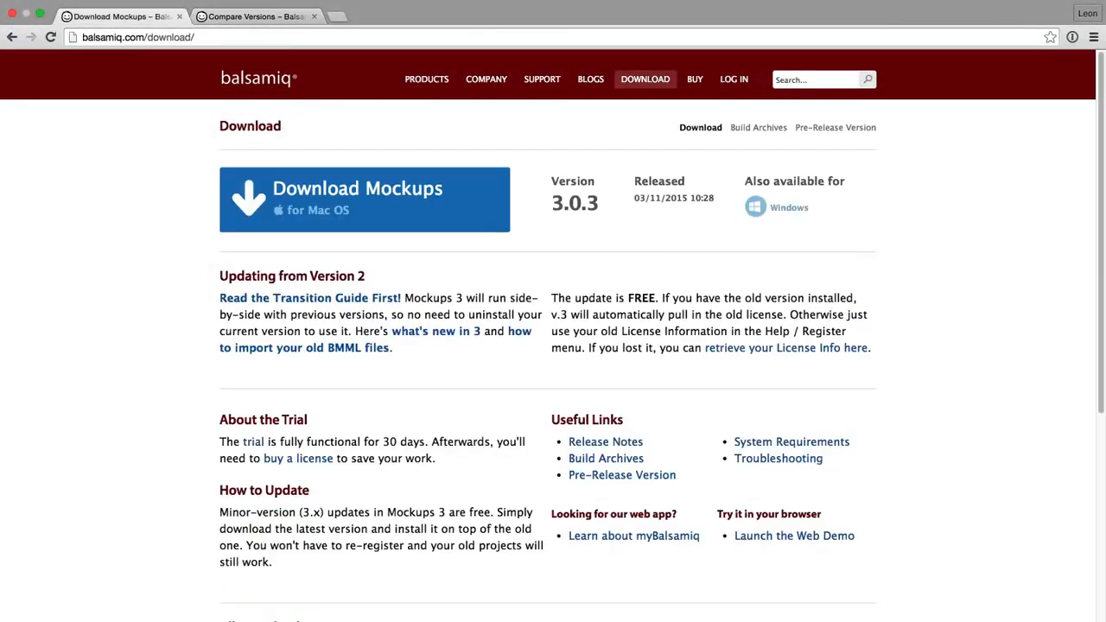